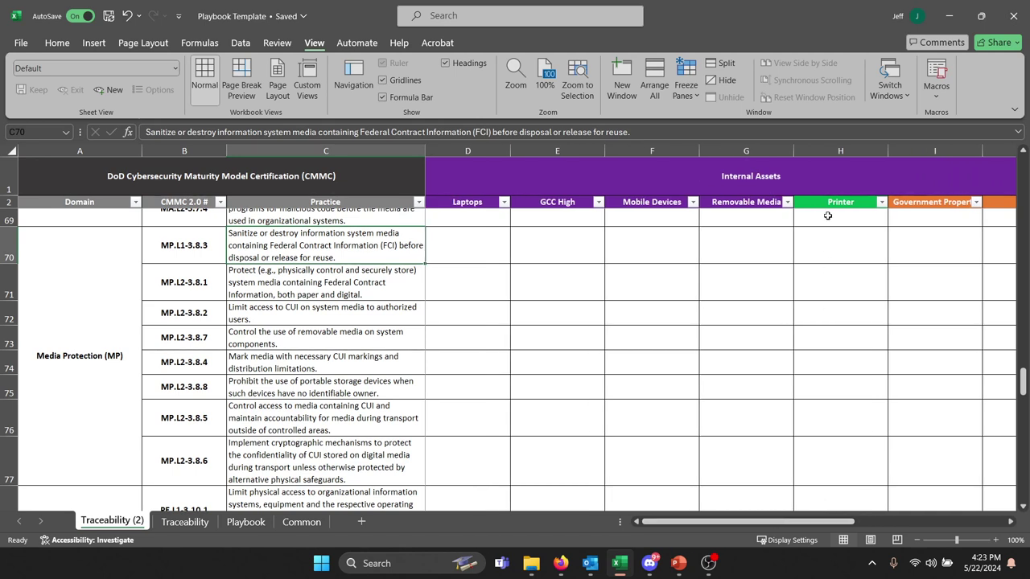
Examine the Internal Assets and External Assets column groups, including the Printer and Government Property headers, on the Traceability (2) sheet
{"action": "left_click", "coordinate": [776, 164]}
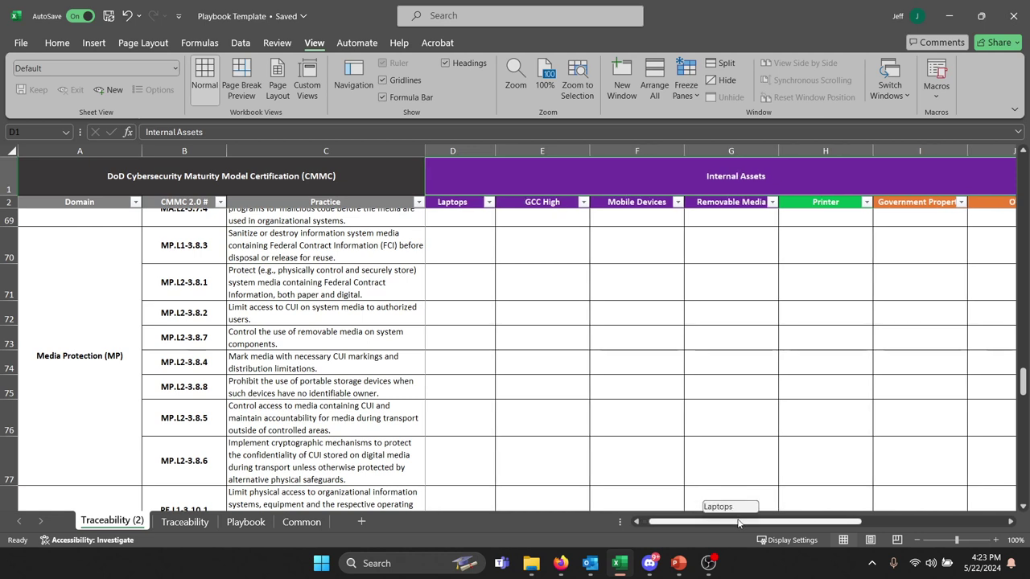
{"action": "left_click", "coordinate": [928, 163]}
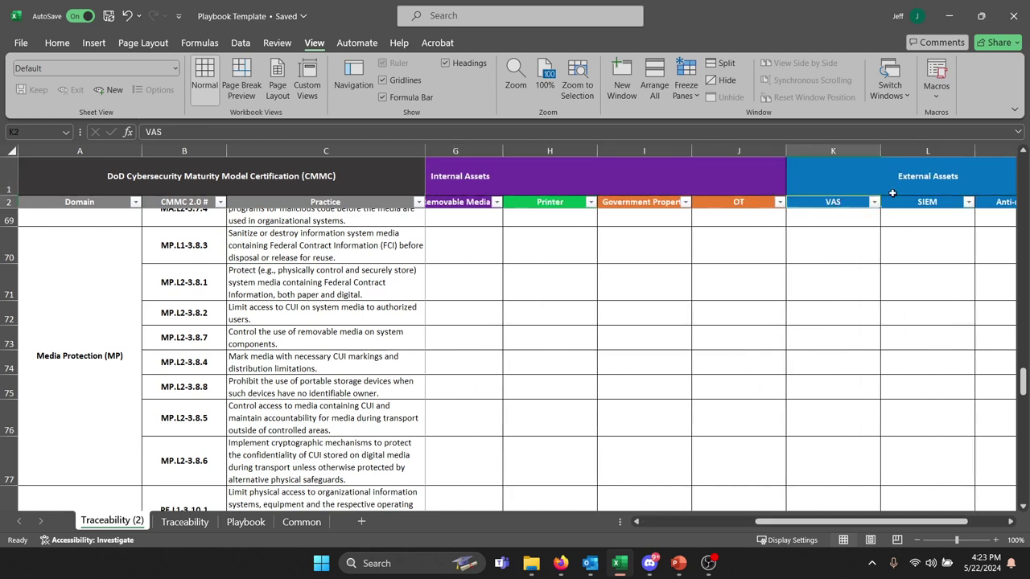
{"action": "left_click", "coordinate": [727, 162]}
{"action": "left_click_drag", "start_coordinate": [774, 521], "coordinate": [700, 520]}
{"action": "left_click", "coordinate": [729, 203]}
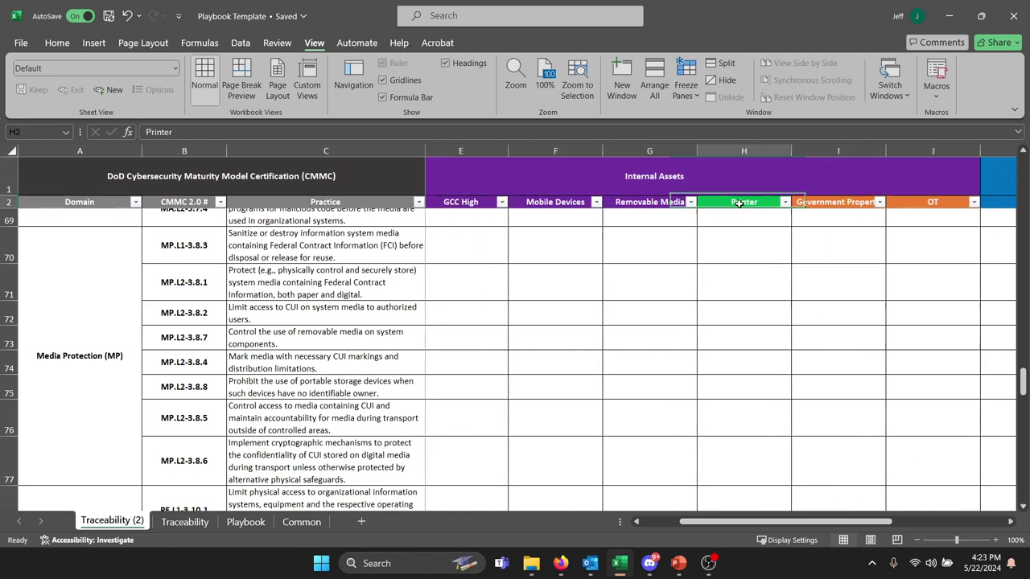
{"action": "left_click", "coordinate": [857, 202]}
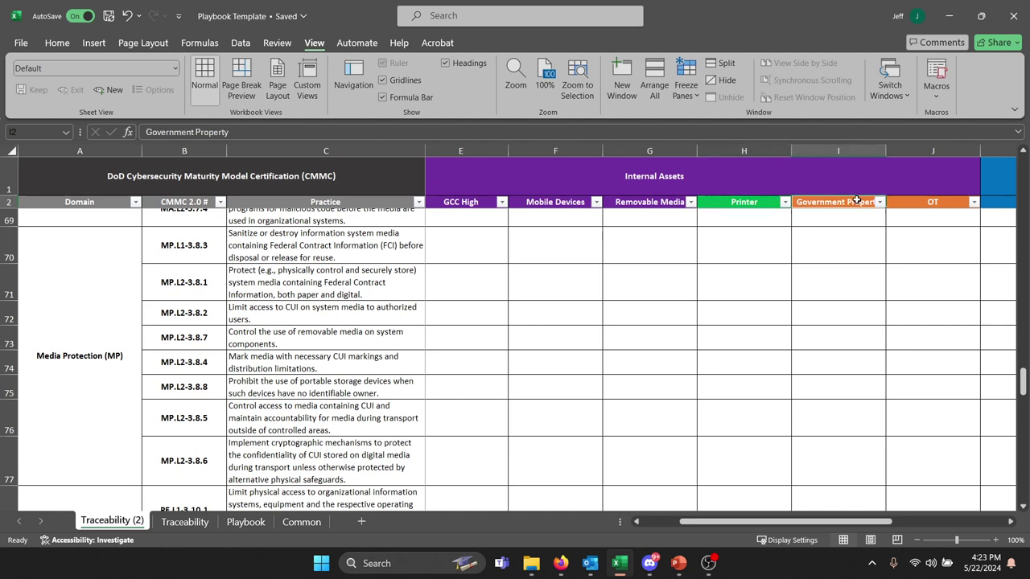
{"action": "left_click_drag", "start_coordinate": [805, 521], "coordinate": [891, 523]}
{"action": "left_click", "coordinate": [800, 195]}
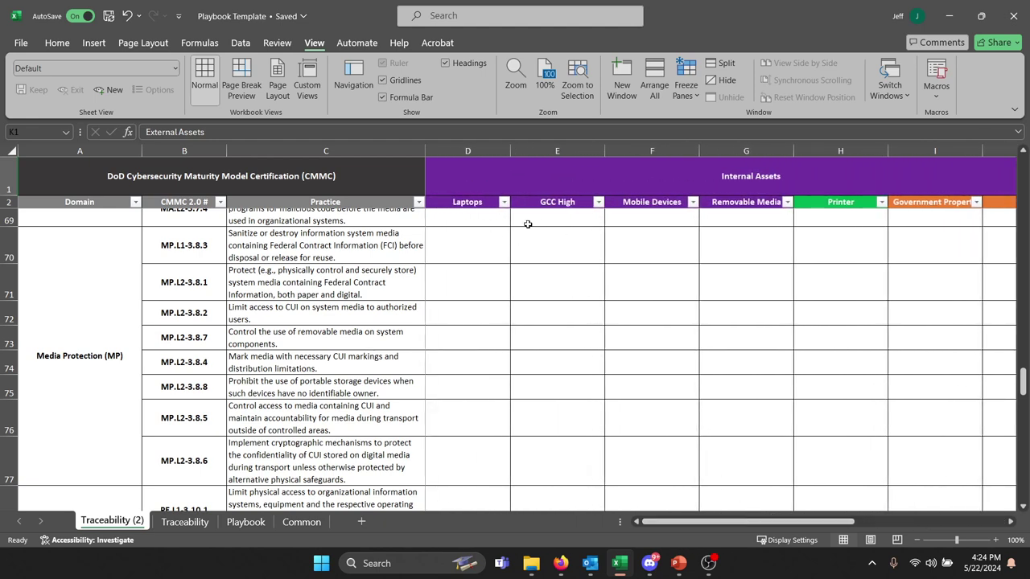
Review the Laptops, GCC High, Mobile Devices, Removable Media and Printer columns one after another
{"action": "left_click", "coordinate": [496, 225]}
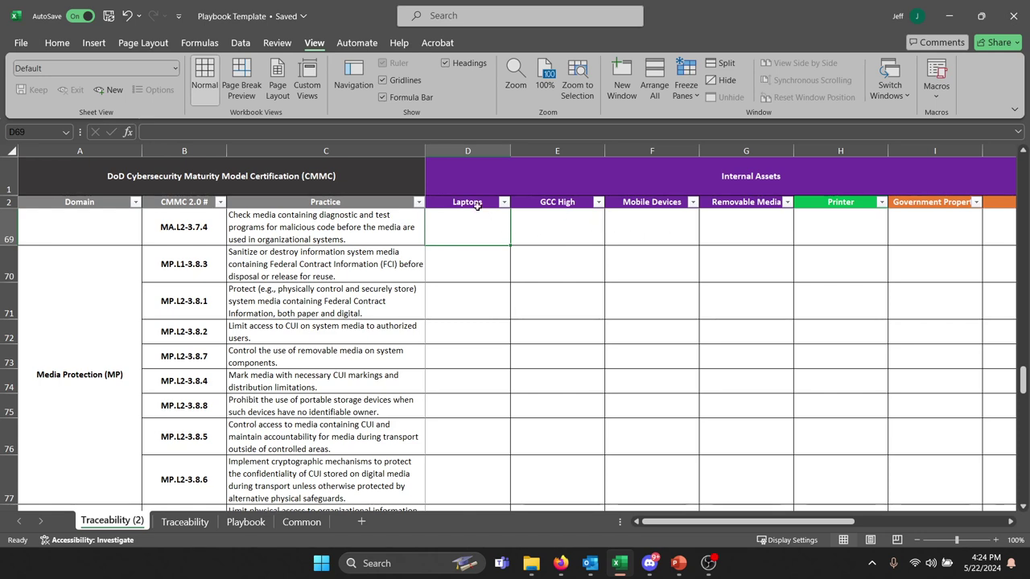
{"action": "left_click", "coordinate": [468, 151]}
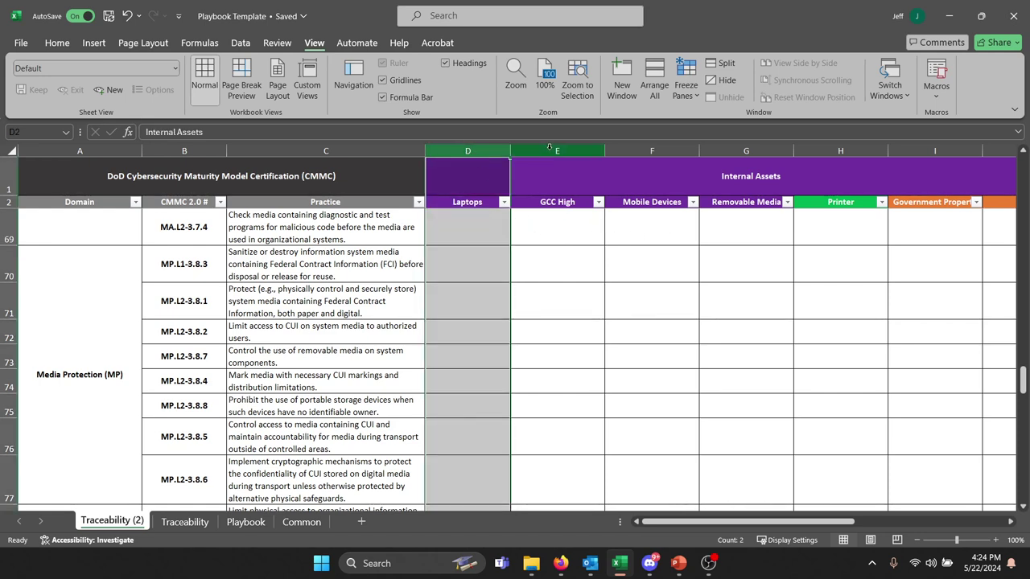
{"action": "left_click_drag", "start_coordinate": [518, 207], "coordinate": [608, 233]}
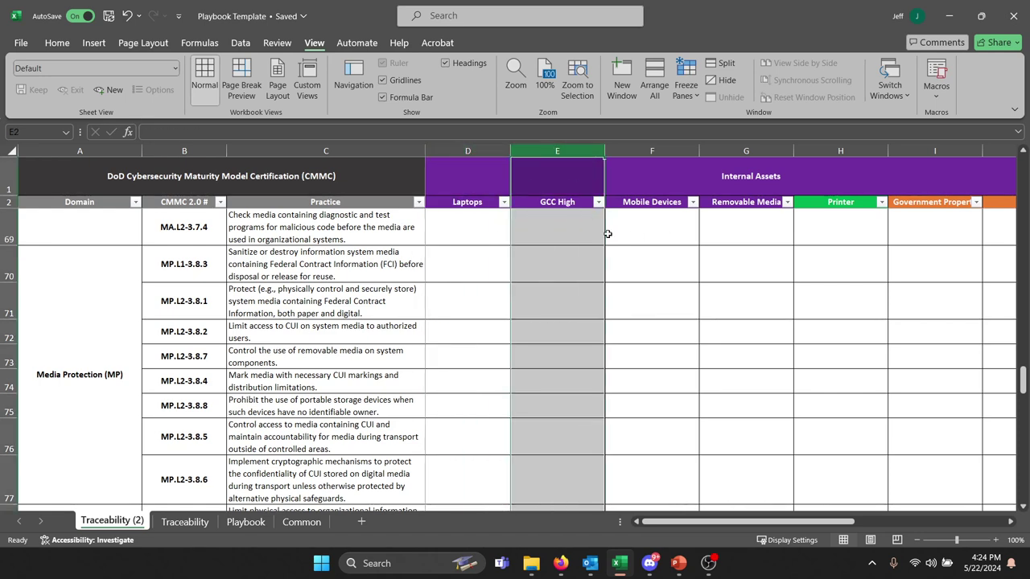
{"action": "left_click", "coordinate": [652, 151]}
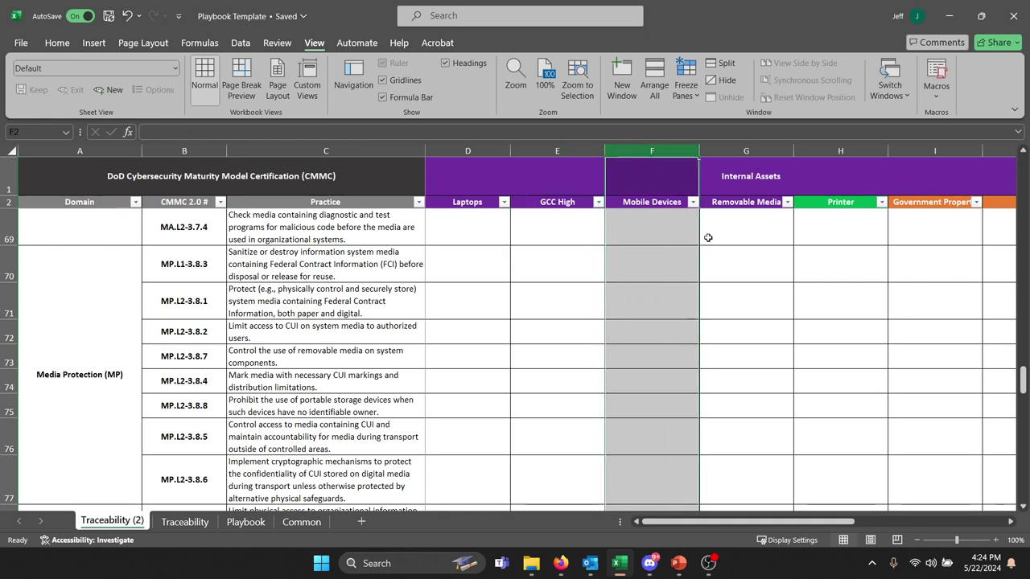
{"action": "left_click", "coordinate": [746, 150]}
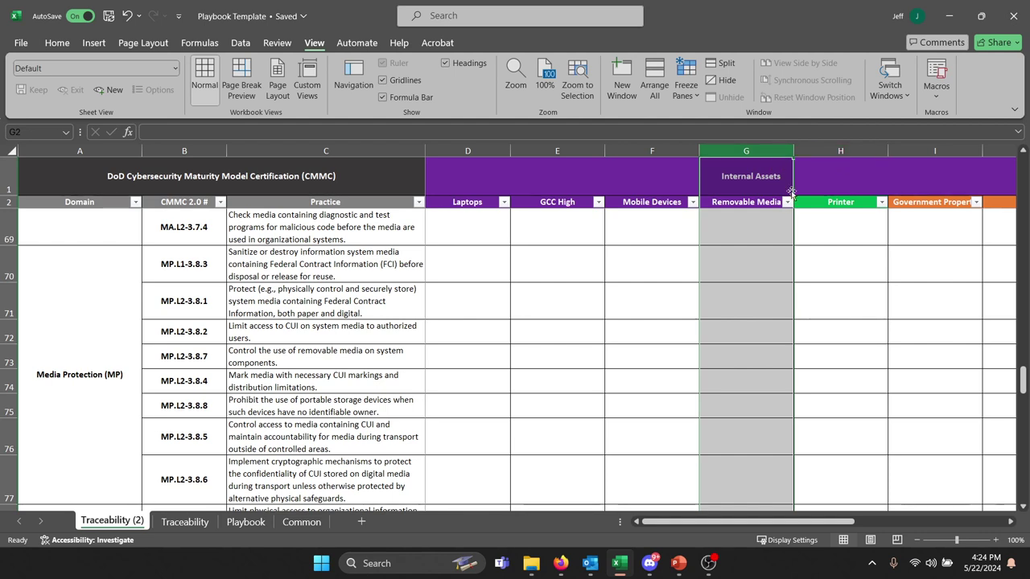
{"action": "left_click", "coordinate": [819, 322]}
{"action": "left_click", "coordinate": [835, 208]}
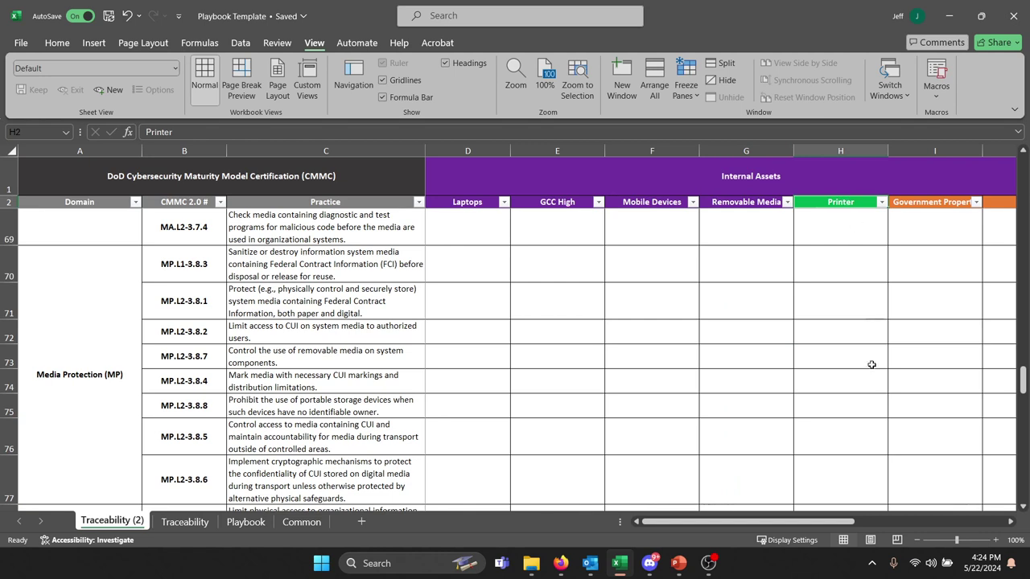
Examine the Government Property and OT columns alongside the Media Protection practices
{"action": "scroll", "coordinate": [822, 505], "scroll_direction": "right", "scroll_amount": 2}
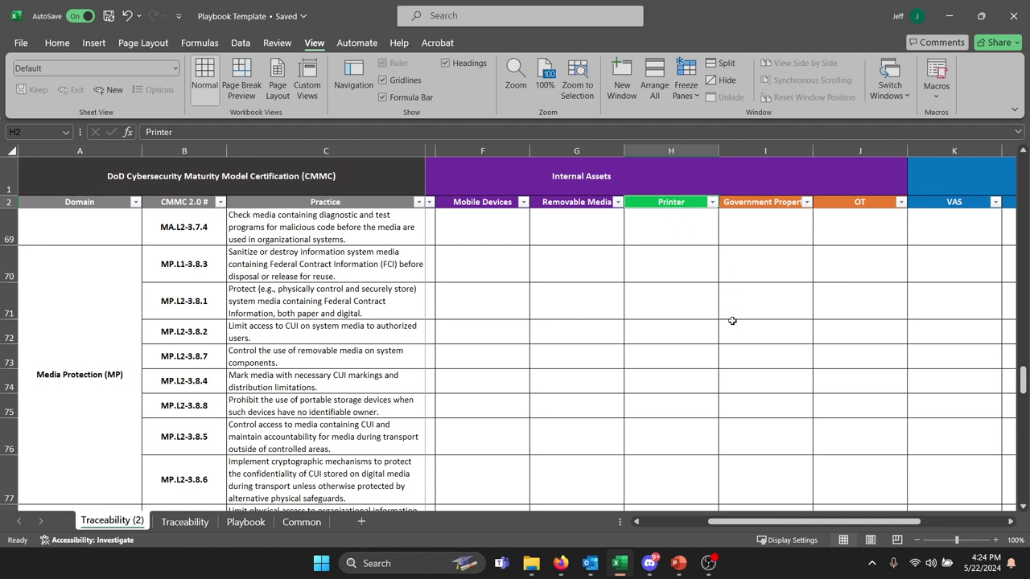
{"action": "left_click", "coordinate": [784, 202]}
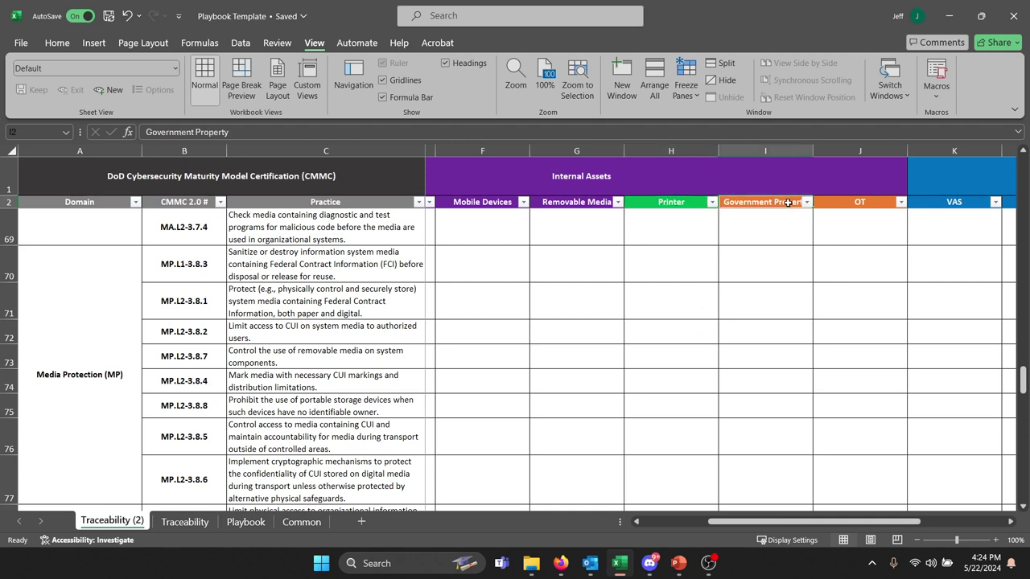
{"action": "left_click", "coordinate": [851, 202]}
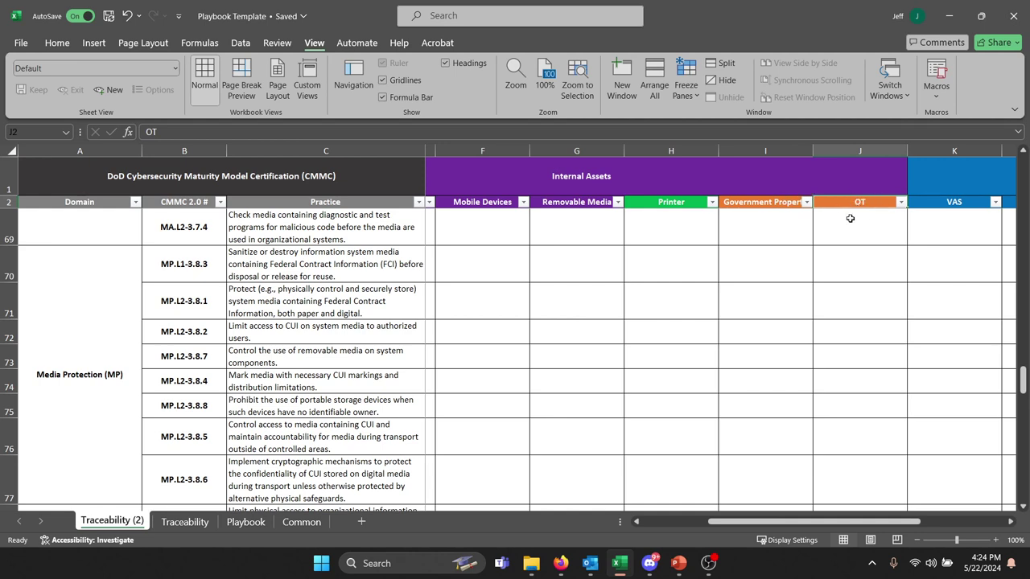
{"action": "left_click", "coordinate": [859, 151]}
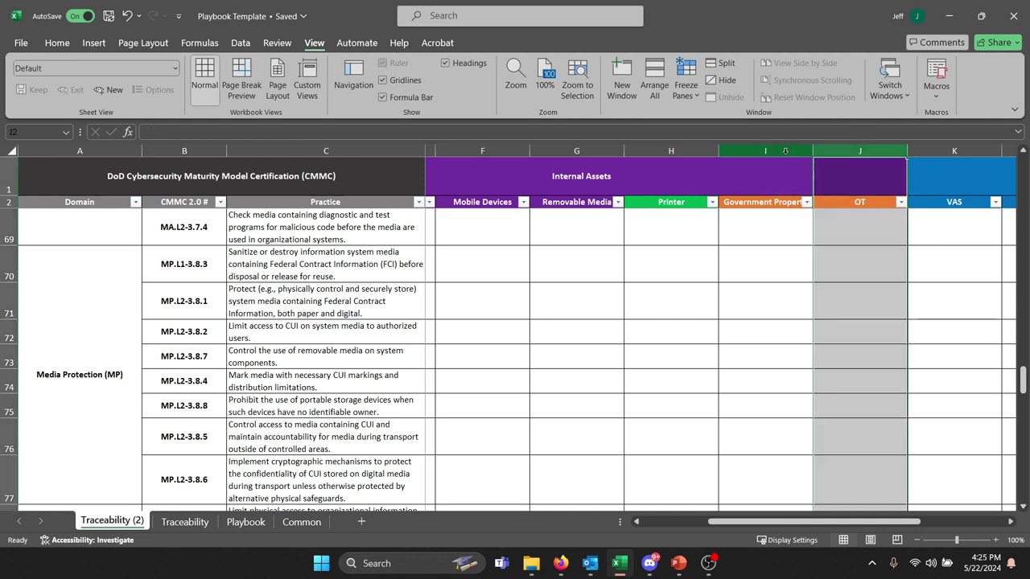
{"action": "left_click", "coordinate": [845, 235]}
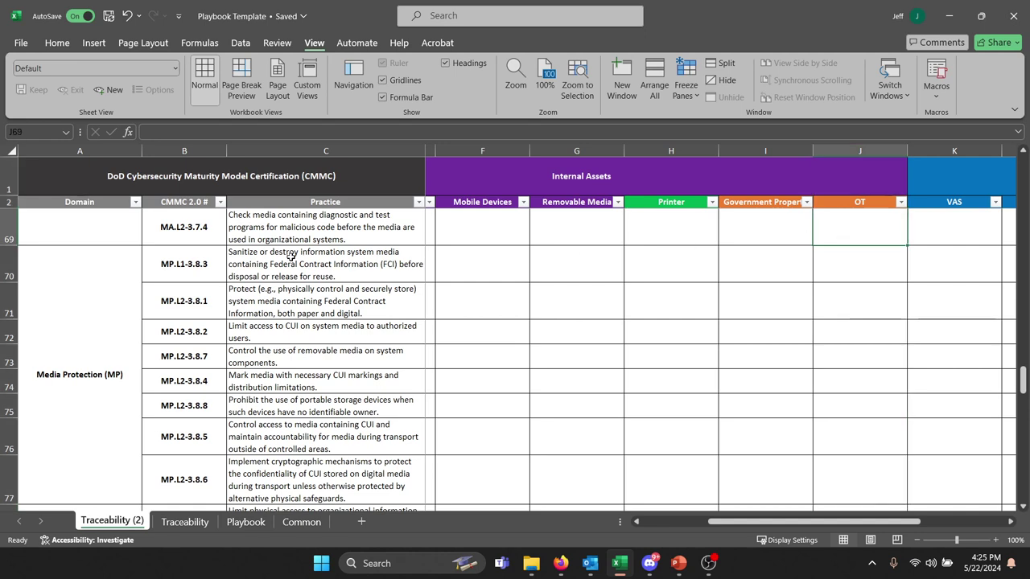
{"action": "left_click", "coordinate": [851, 276]}
{"action": "left_click", "coordinate": [845, 366]}
{"action": "left_click", "coordinate": [861, 290]}
{"action": "left_click", "coordinate": [782, 264]}
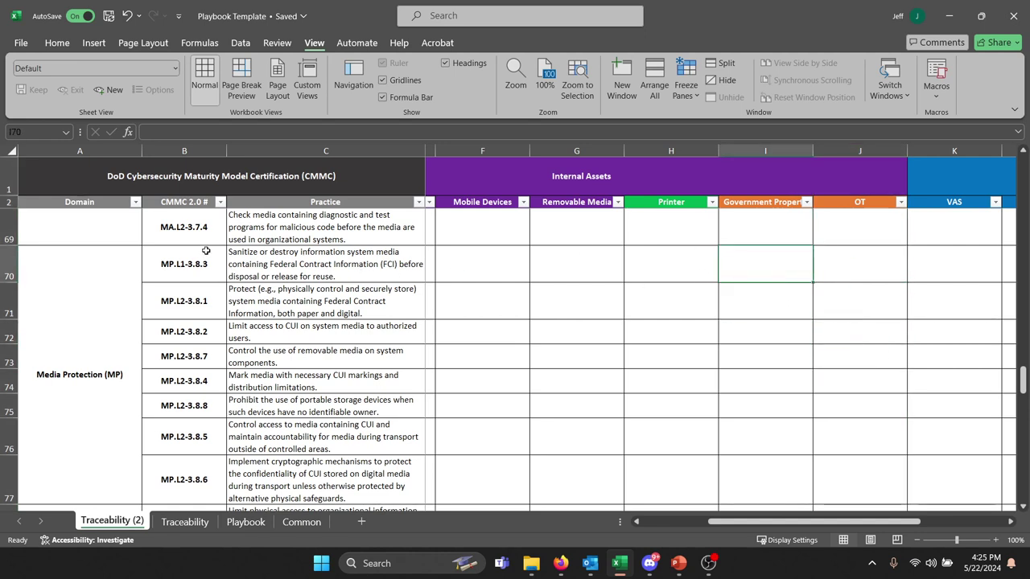
Compare the OT column with the Government Property column, focusing on the cells for practice MA.L2-3.7.4
{"action": "left_click", "coordinate": [795, 153]}
{"action": "left_click_drag", "start_coordinate": [828, 153], "coordinate": [843, 153]}
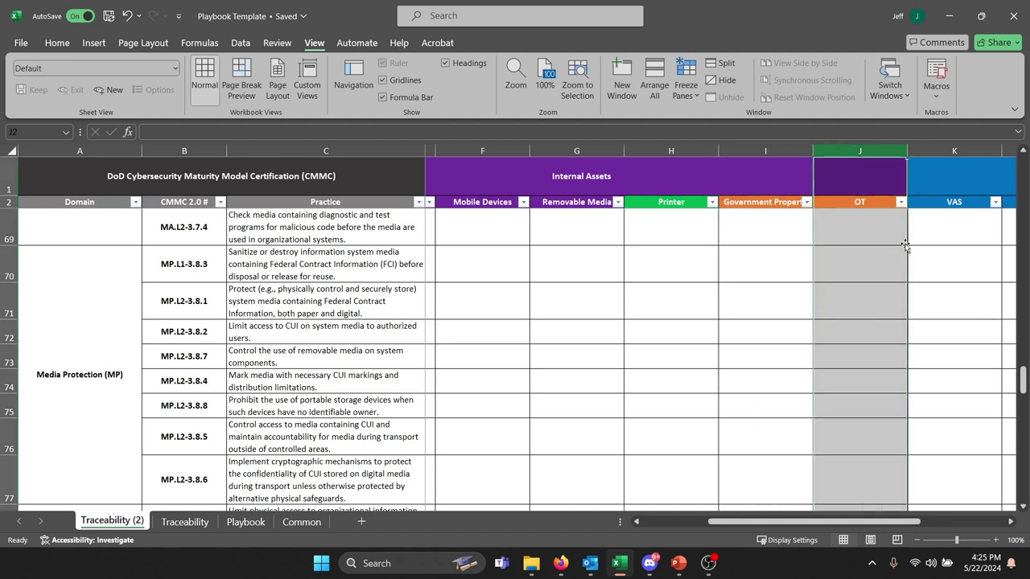
{"action": "left_click", "coordinate": [867, 238]}
{"action": "left_click", "coordinate": [855, 260]}
{"action": "left_click", "coordinate": [838, 227]}
{"action": "left_click", "coordinate": [800, 230]}
{"action": "left_click", "coordinate": [834, 228]}
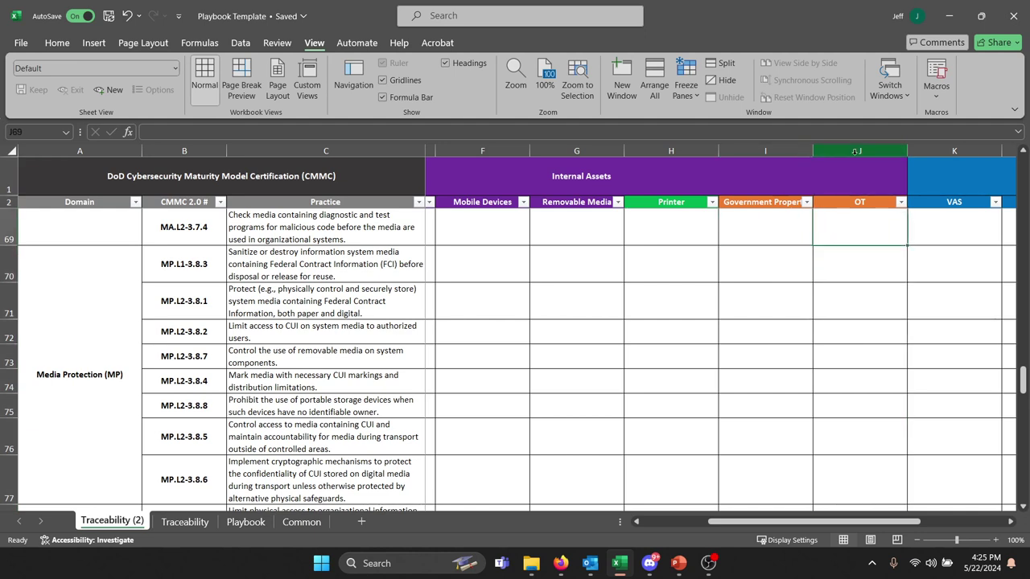
{"action": "left_click", "coordinate": [768, 235]}
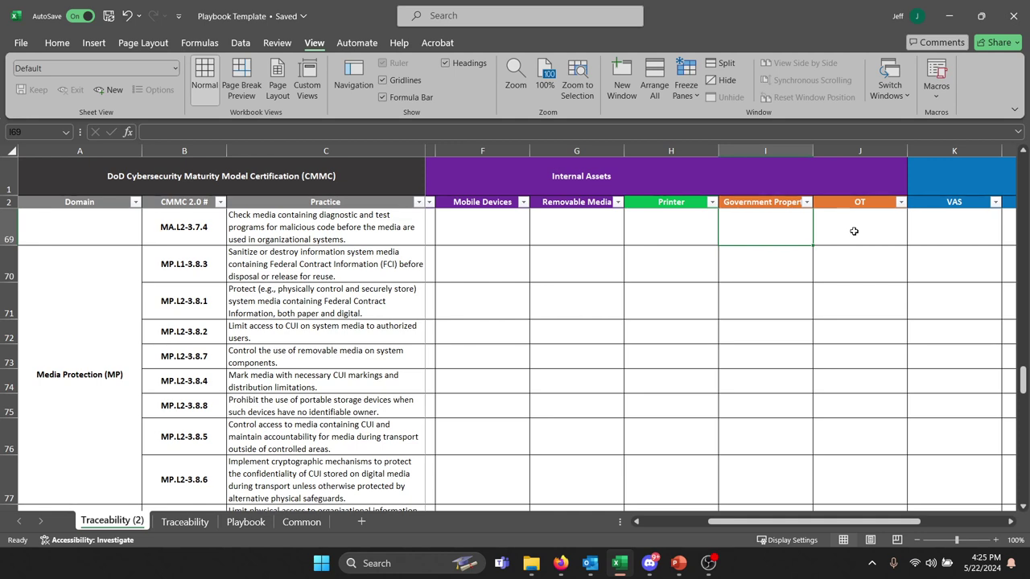
{"action": "left_click", "coordinate": [858, 211]}
{"action": "left_click", "coordinate": [860, 240]}
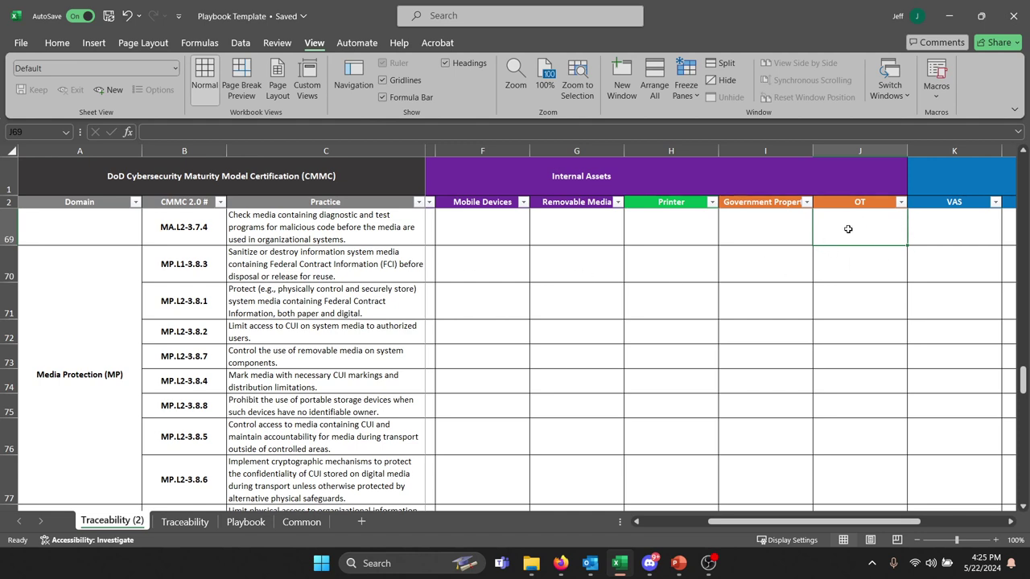
Check the Government Property and OT cells for practices MP.L1-3.8.3 and MP.L2-3.8.1, and return to the first internal asset columns
{"action": "left_click_drag", "start_coordinate": [835, 522], "coordinate": [778, 523]}
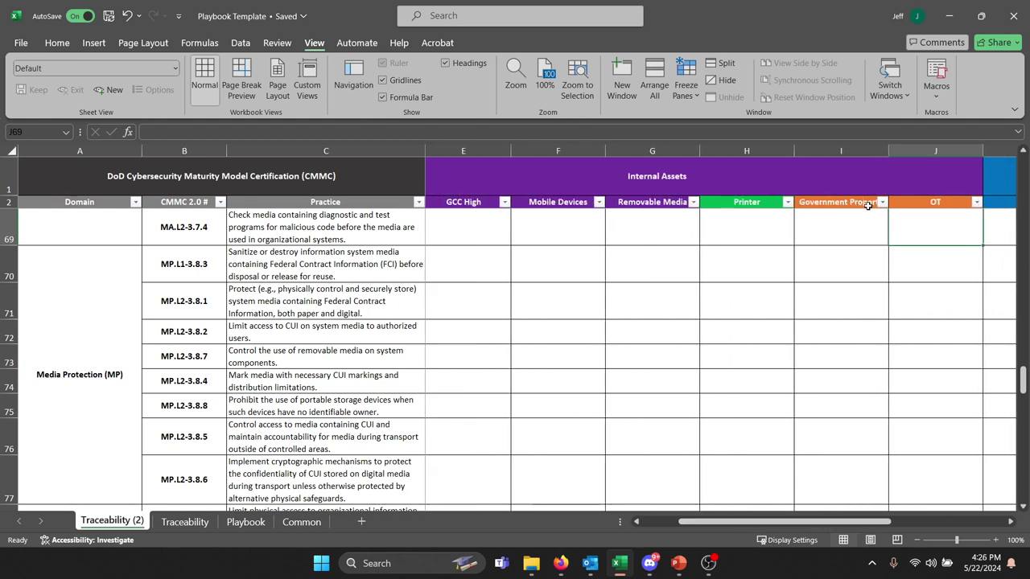
{"action": "left_click", "coordinate": [843, 206]}
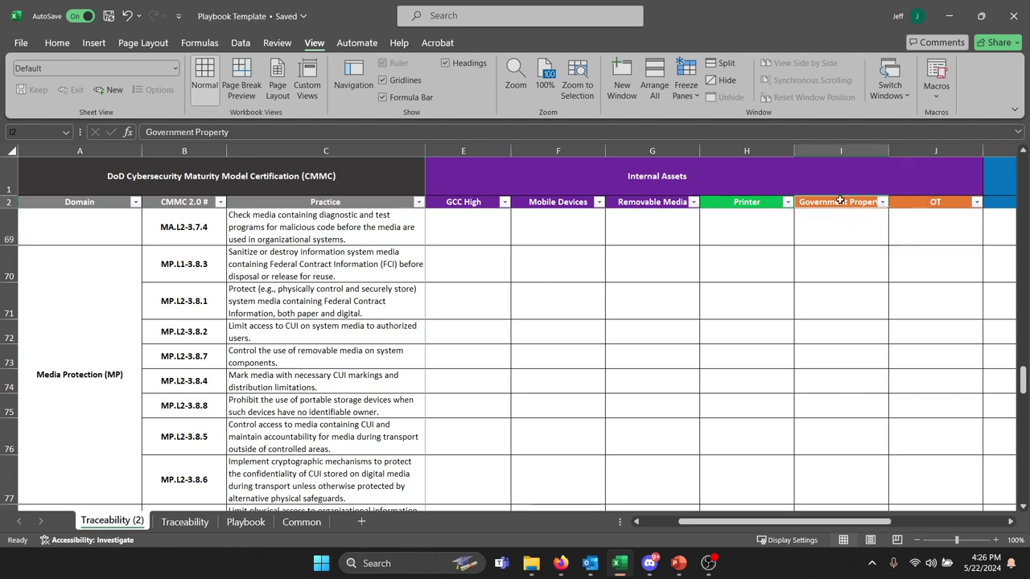
{"action": "left_click_drag", "start_coordinate": [829, 522], "coordinate": [909, 505]}
{"action": "left_click", "coordinate": [708, 265]}
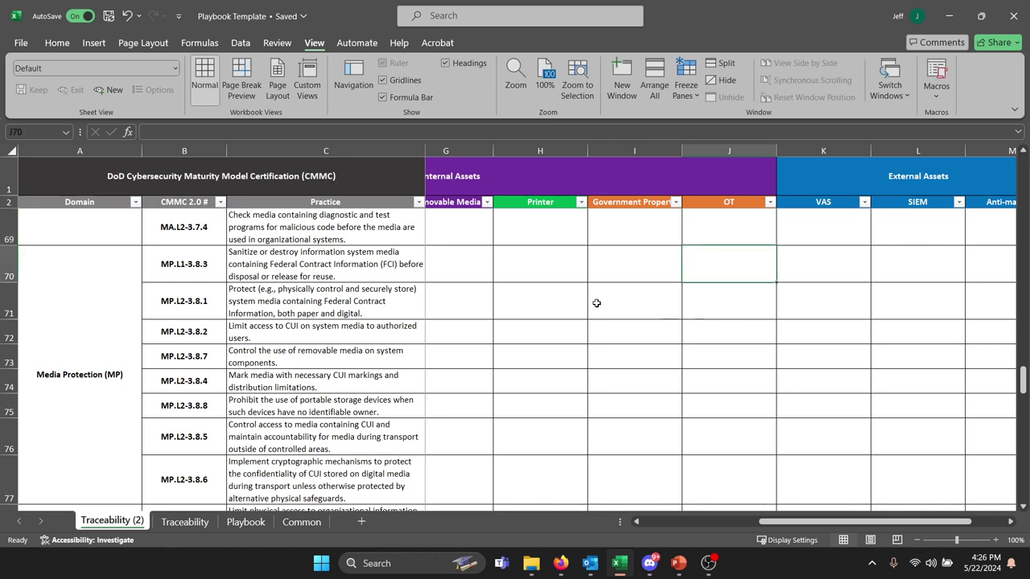
{"action": "left_click", "coordinate": [630, 265]}
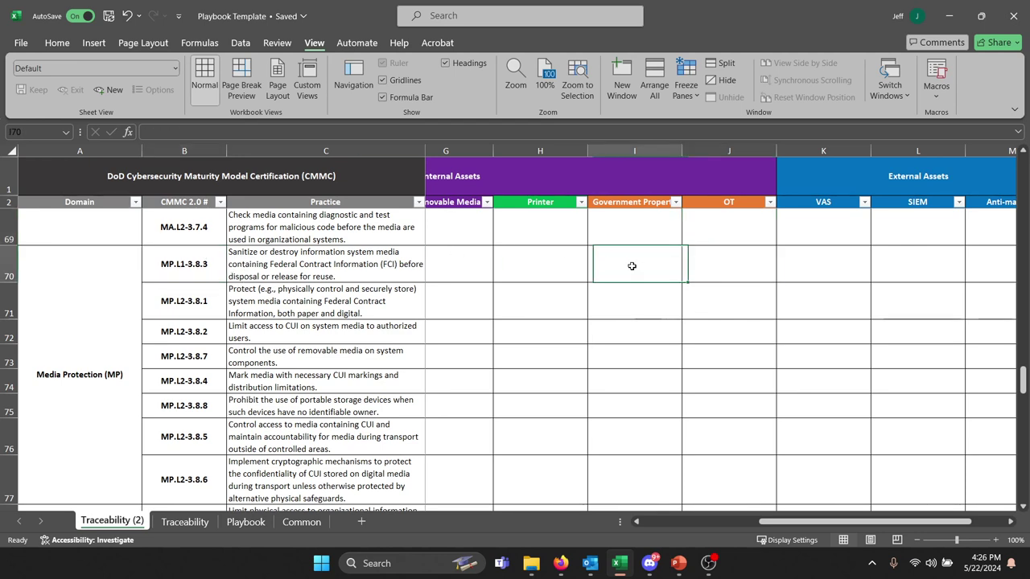
{"action": "left_click", "coordinate": [713, 301]}
{"action": "left_click", "coordinate": [648, 301]}
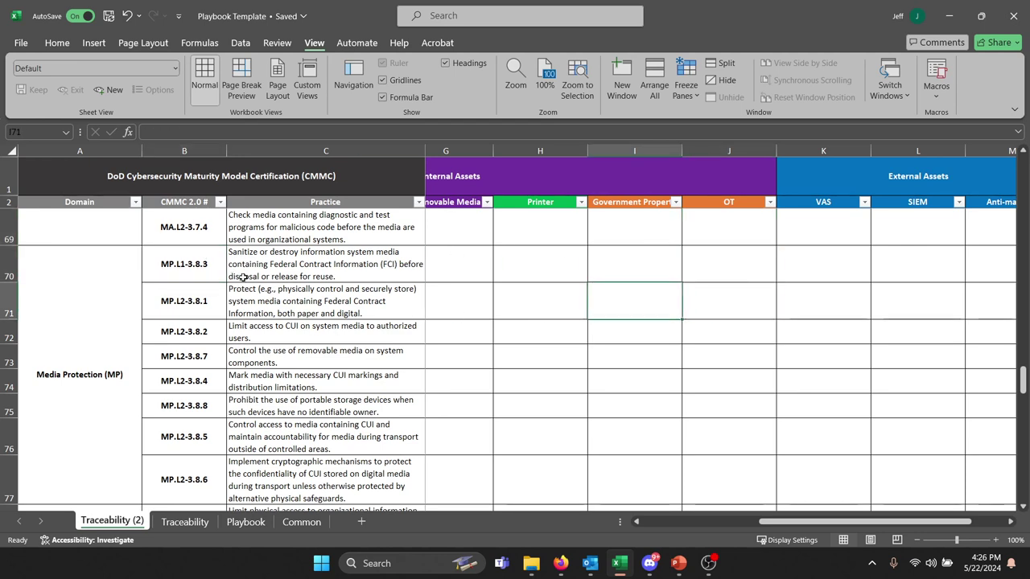
{"action": "left_click_drag", "start_coordinate": [849, 521], "coordinate": [731, 521]}
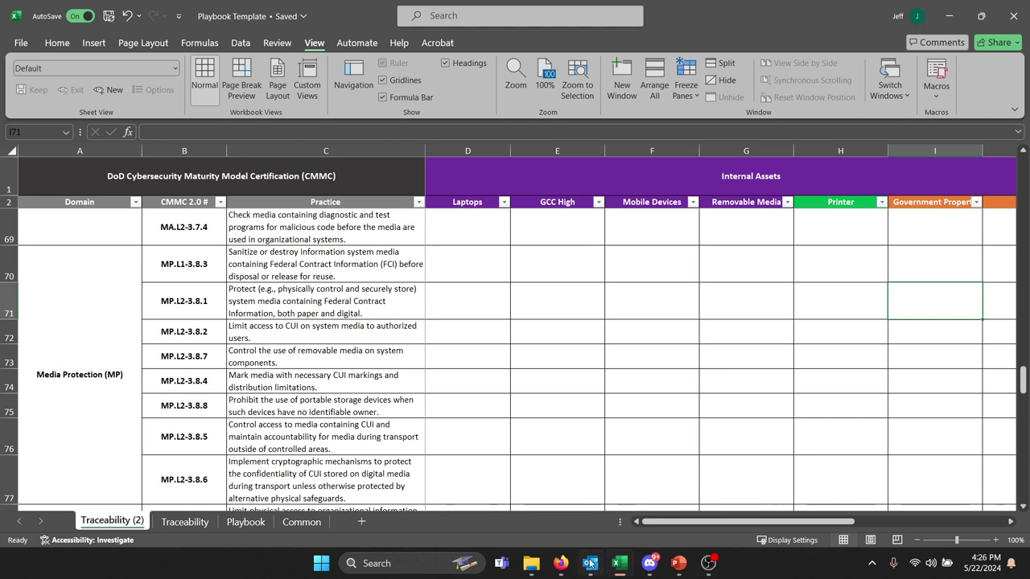
Switch to Microsoft Edge and open the website cmmc-coa.com
{"action": "left_click", "coordinate": [408, 564]}
{"action": "type", "text": "e"}
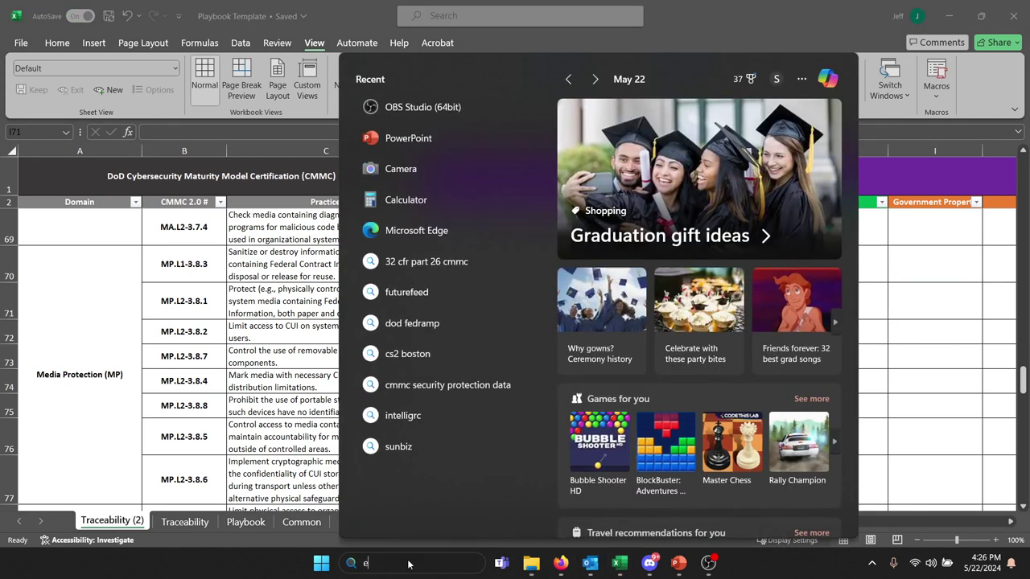
{"action": "type", "text": "dge"}
{"action": "left_click", "coordinate": [429, 151]}
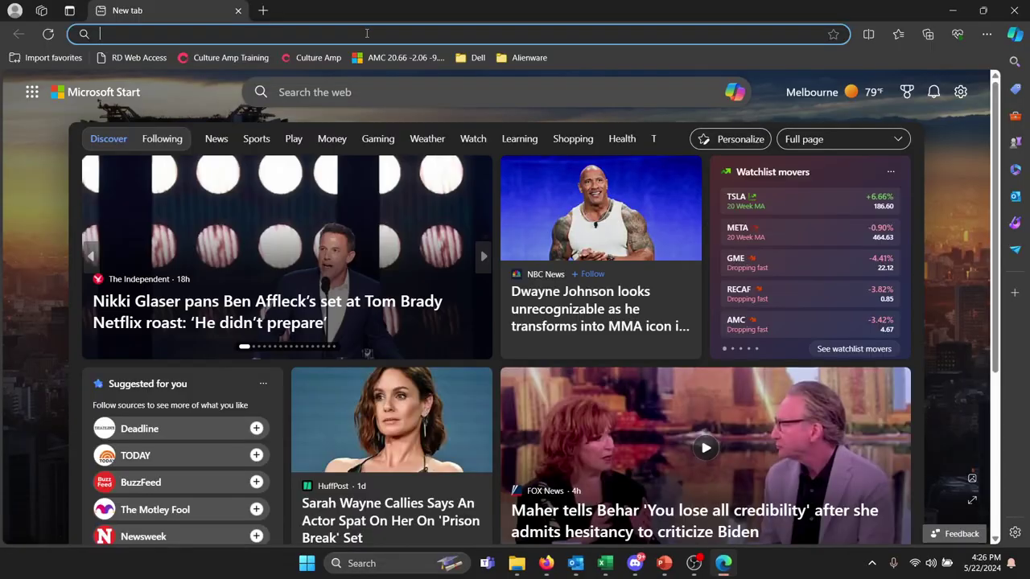
{"action": "left_click", "coordinate": [376, 29]}
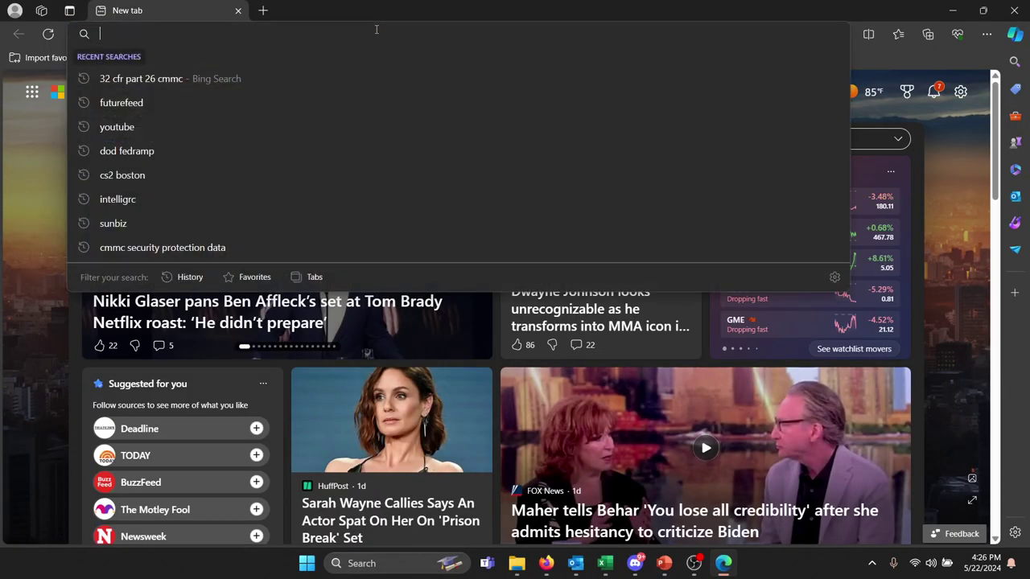
{"action": "type", "text": "cmmc-"}
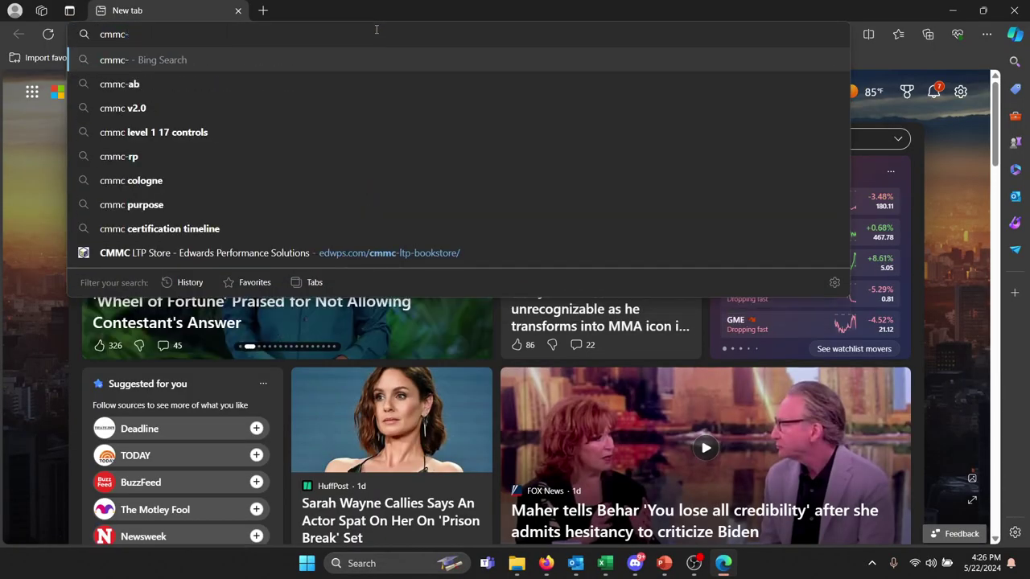
{"action": "type", "text": "coa.com"}
{"action": "key", "text": "Return"}
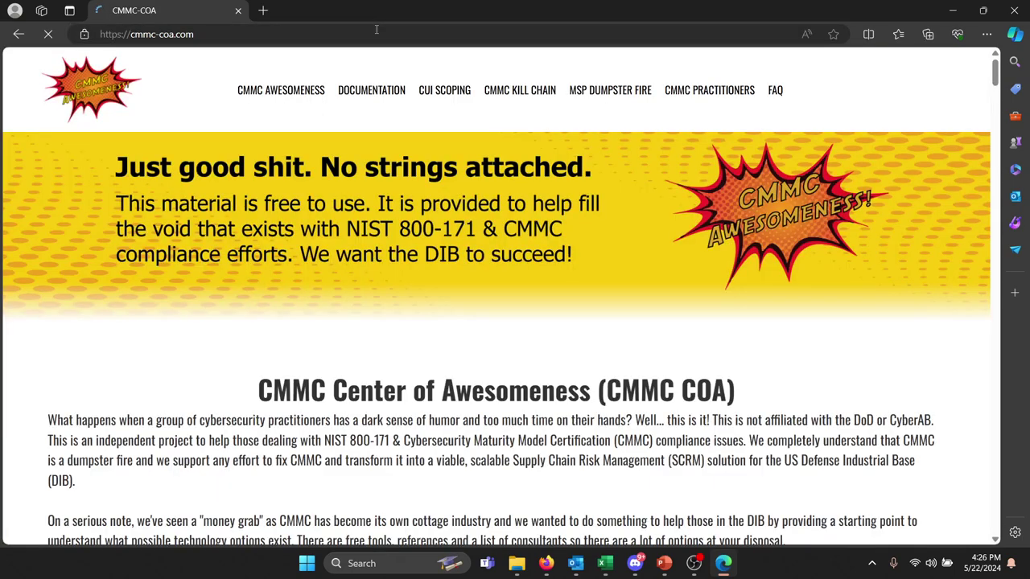
Skim the homepage down to the CMMC 2.0 Scoping Tree and open the CMMC Awesomeness page at its Organization Size-Based Technology Solutions section
{"action": "scroll", "coordinate": [340, 311], "scroll_direction": "down", "scroll_amount": 7}
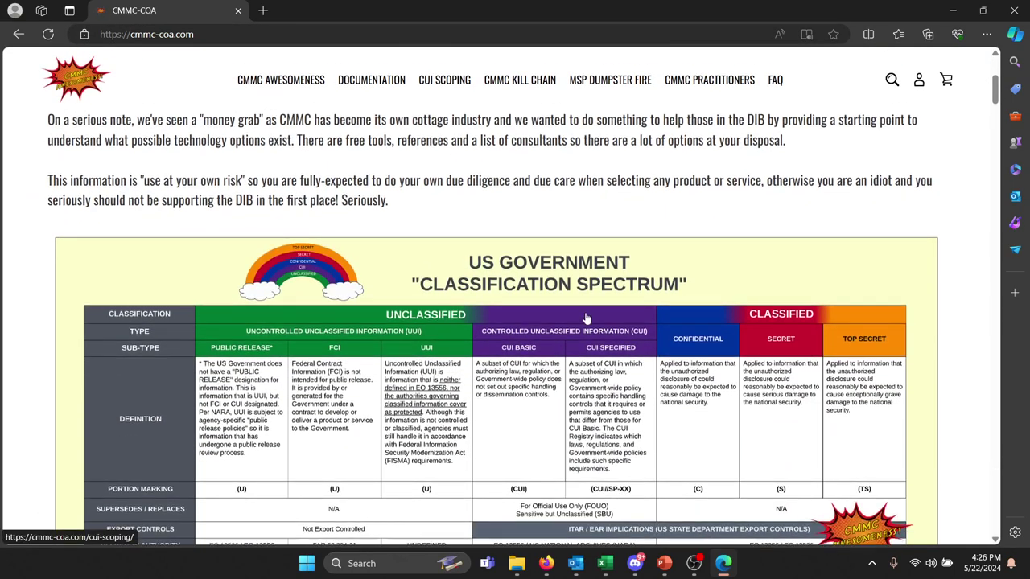
{"action": "scroll", "coordinate": [600, 316], "scroll_direction": "down", "scroll_amount": 10}
{"action": "scroll", "coordinate": [434, 169], "scroll_direction": "up", "scroll_amount": 3}
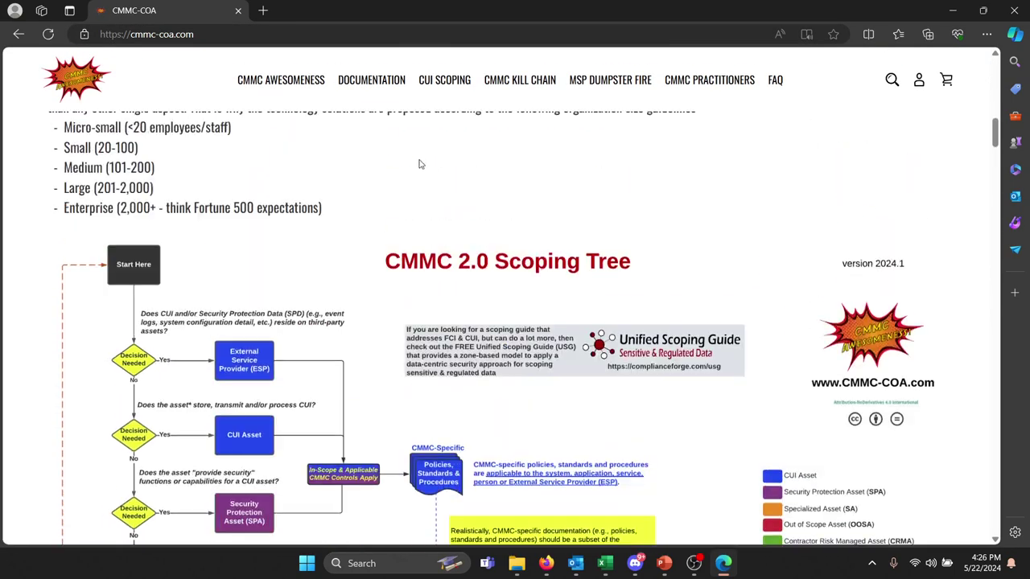
{"action": "left_click", "coordinate": [298, 84]}
{"action": "scroll", "coordinate": [467, 357], "scroll_direction": "down", "scroll_amount": 8}
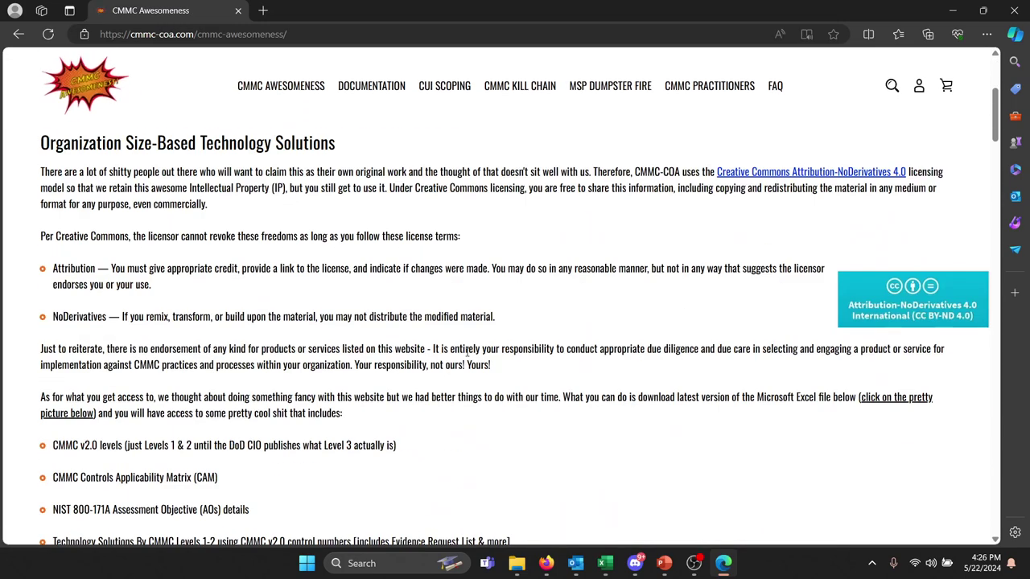
Download the CMMC Center of Awesomeness workbook from the CMMC Awesomeness page, open it in Excel and enable editing
{"action": "scroll", "coordinate": [466, 357], "scroll_direction": "down", "scroll_amount": 3}
{"action": "left_click", "coordinate": [565, 365]}
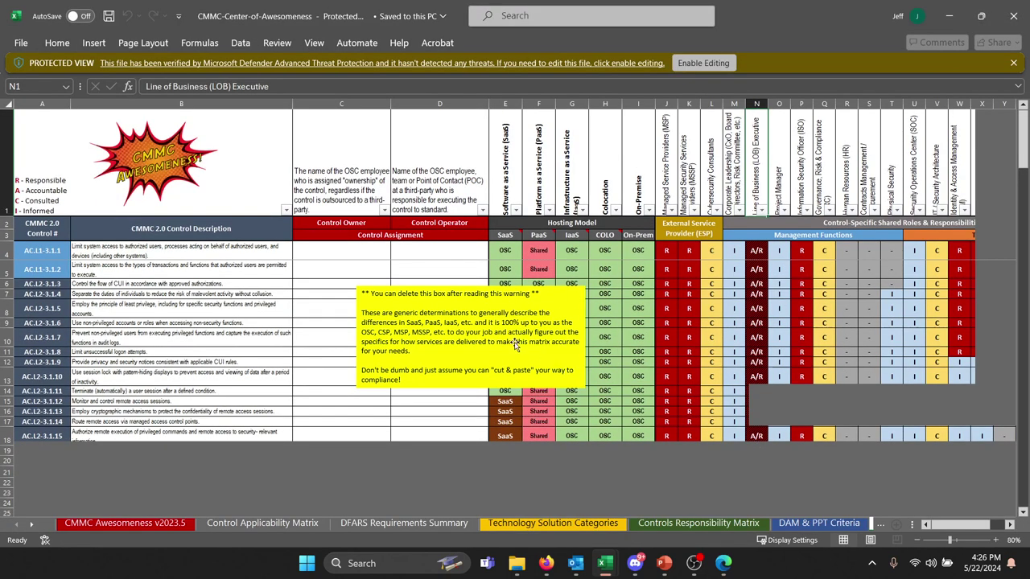
{"action": "left_click", "coordinate": [499, 304]}
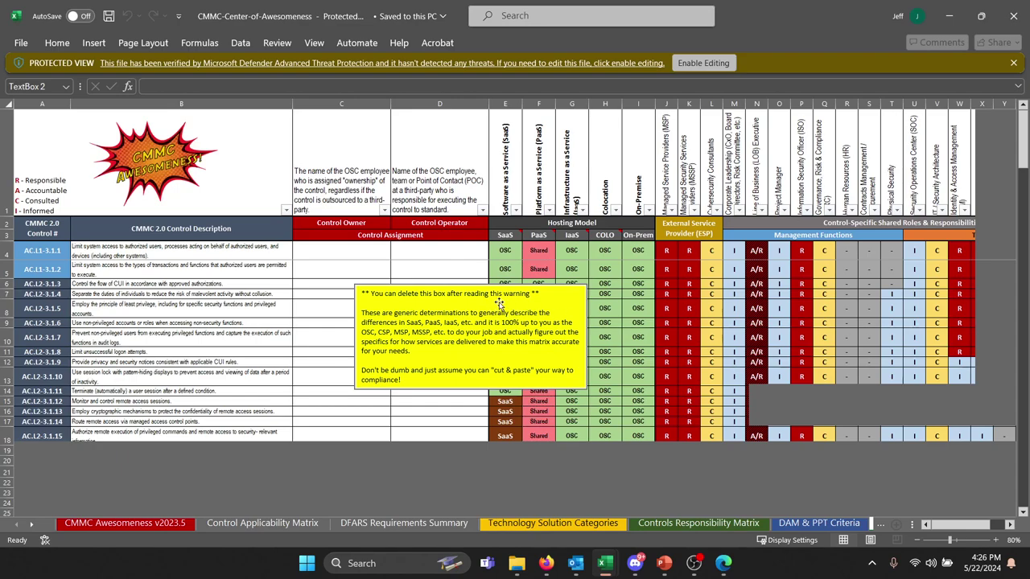
{"action": "left_click", "coordinate": [704, 63]}
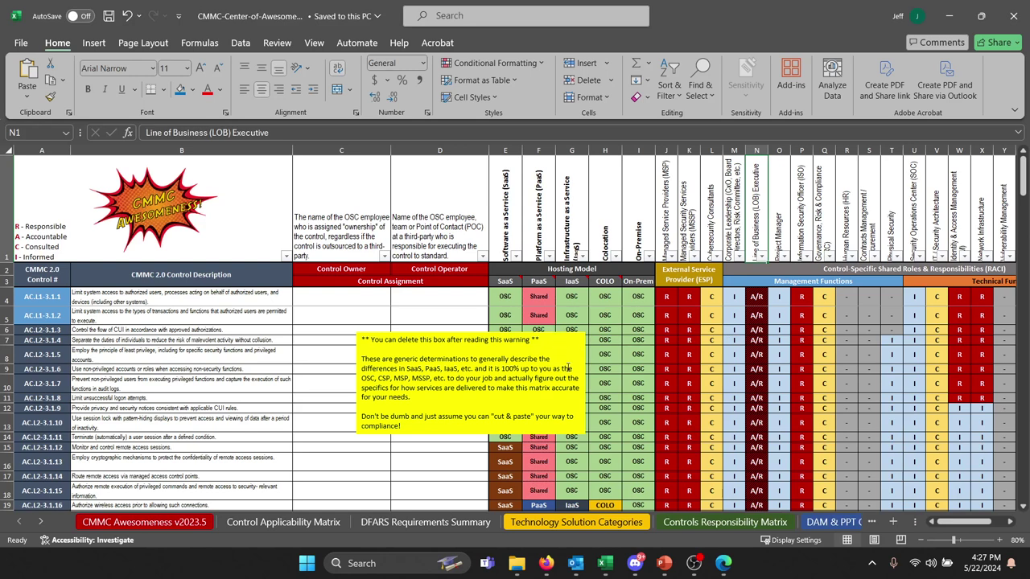
{"action": "left_click", "coordinate": [513, 339]}
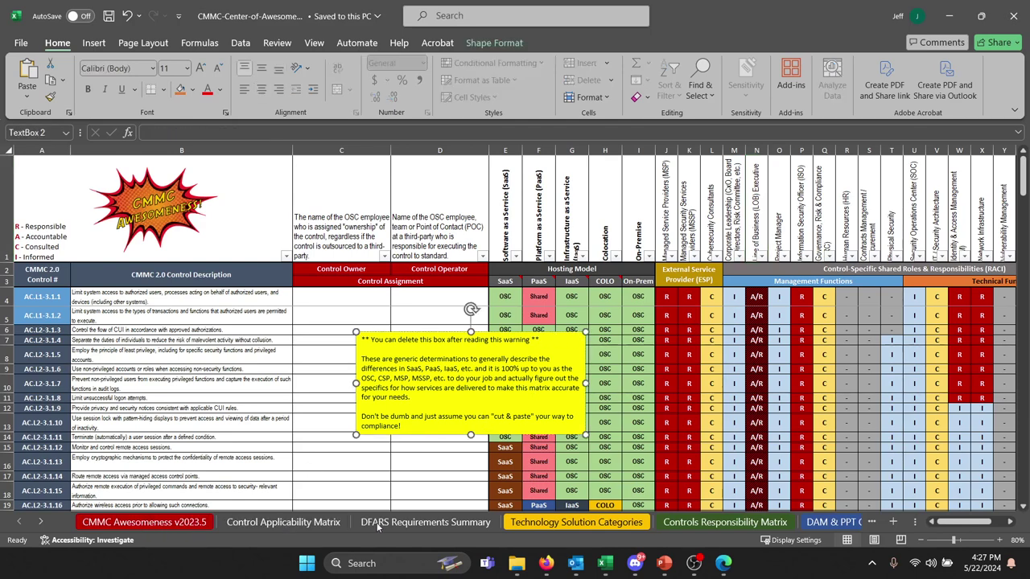
Open the Control Applicability Matrix sheet and review its asset headings from Documentation through Domain Name Systems (DNS)
{"action": "left_click", "coordinate": [306, 523]}
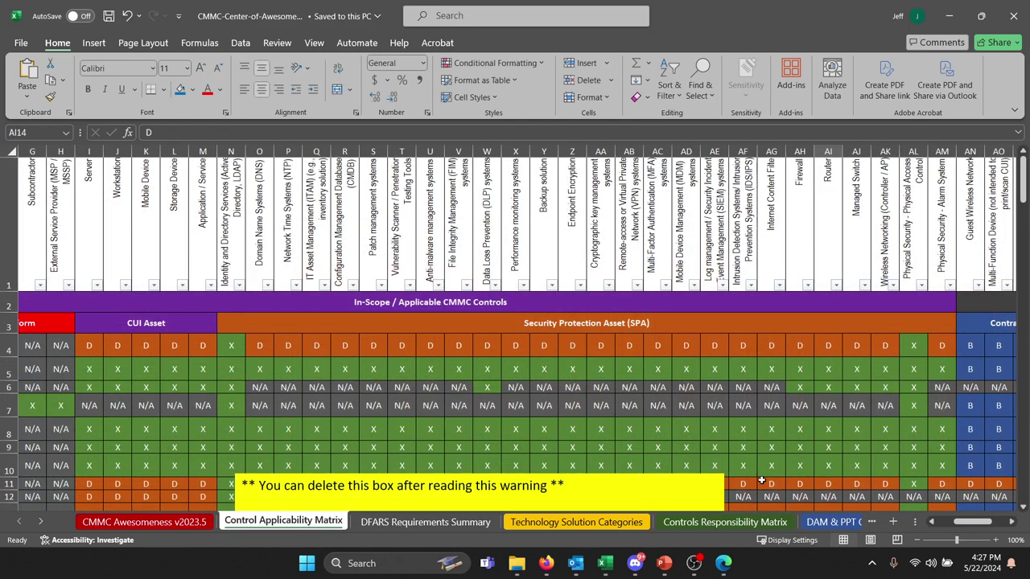
{"action": "left_click_drag", "start_coordinate": [980, 523], "coordinate": [943, 524]}
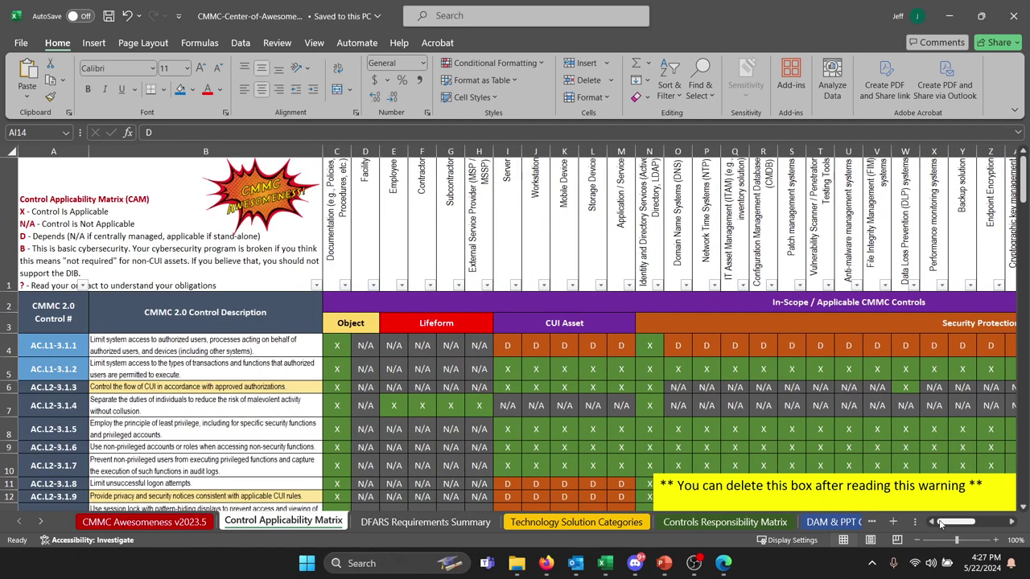
{"action": "left_click", "coordinate": [333, 230]}
{"action": "left_click", "coordinate": [412, 227]}
{"action": "left_click", "coordinate": [674, 237]}
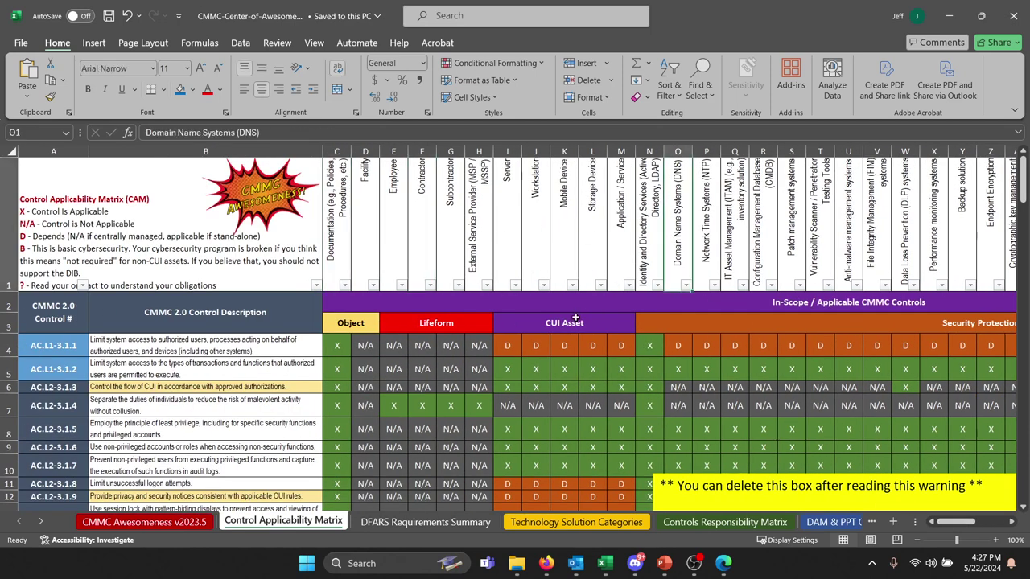
Examine the Object, Lifeform, CUI Asset and Security Protection Asset (SPA) categories grouped under In-Scope / Applicable CMMC Controls
{"action": "left_click", "coordinate": [458, 327]}
{"action": "left_click", "coordinate": [540, 328]}
{"action": "left_click", "coordinate": [449, 325]}
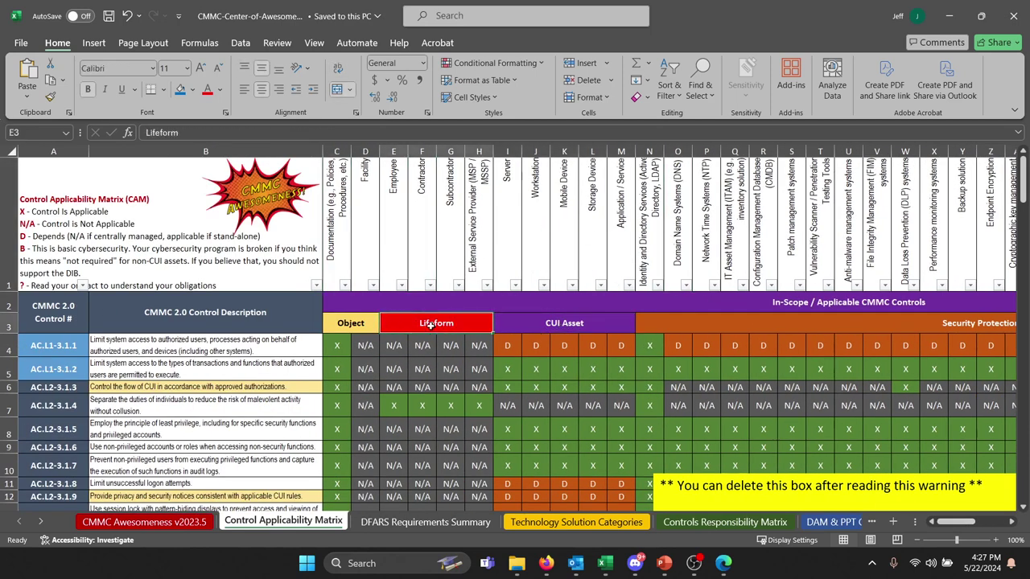
{"action": "left_click", "coordinate": [359, 324]}
{"action": "left_click", "coordinate": [594, 328]}
{"action": "left_click", "coordinate": [915, 320]}
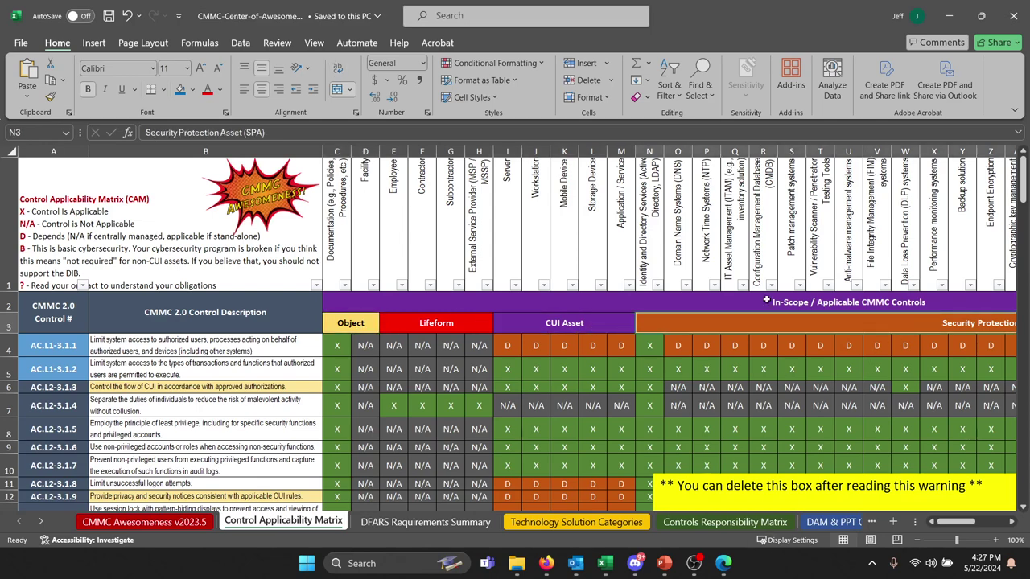
{"action": "left_click", "coordinate": [832, 301]}
Review the In-Scope / Non-CMMC Controls (OSC-Defined) section with its Contractor Risk Managed and Specialized Asset categories, and return to the first columns
{"action": "left_click_drag", "start_coordinate": [956, 524], "coordinate": [977, 524]}
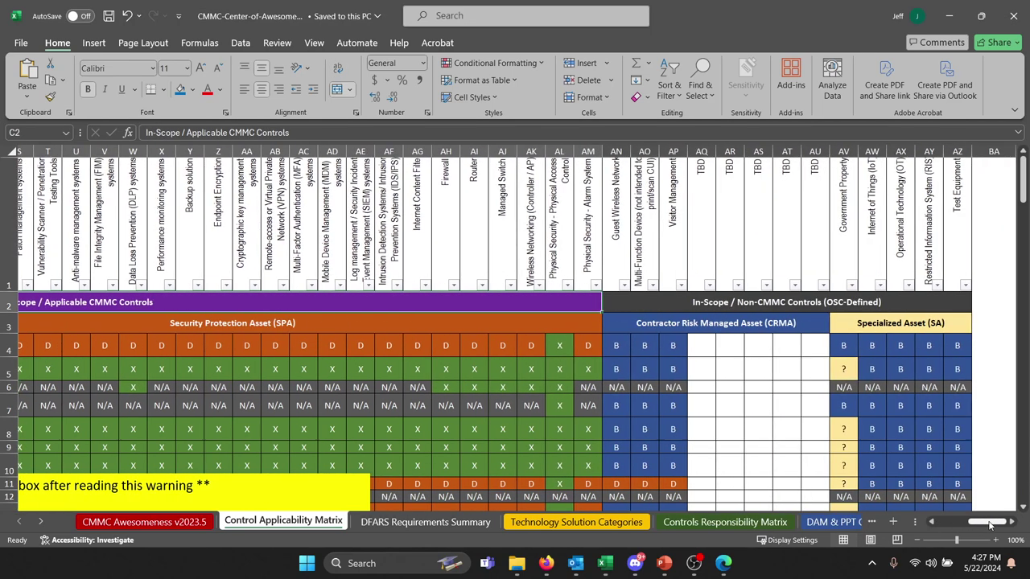
{"action": "left_click", "coordinate": [801, 318]}
{"action": "left_click", "coordinate": [800, 304]}
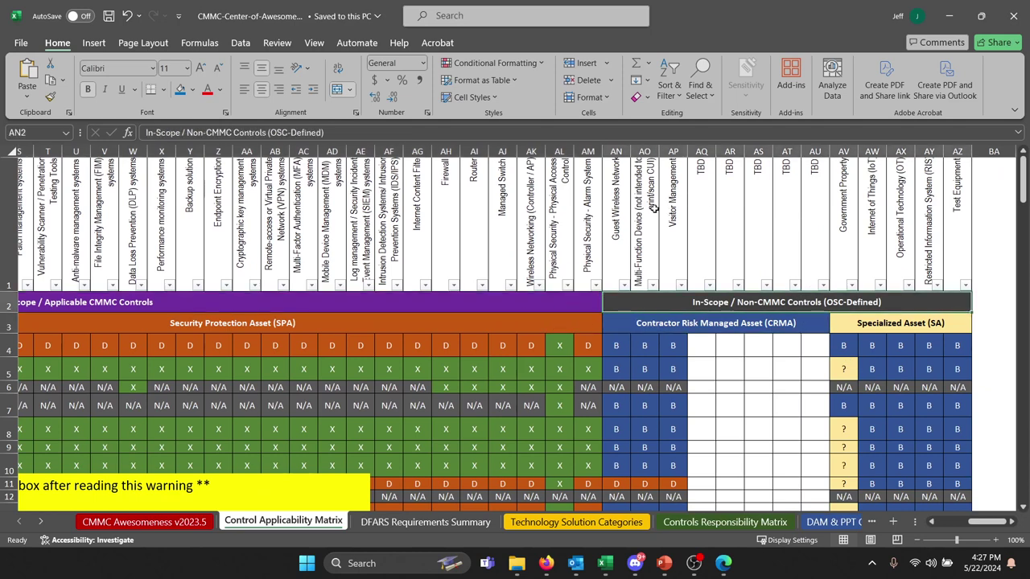
{"action": "left_click_drag", "start_coordinate": [996, 524], "coordinate": [957, 524]}
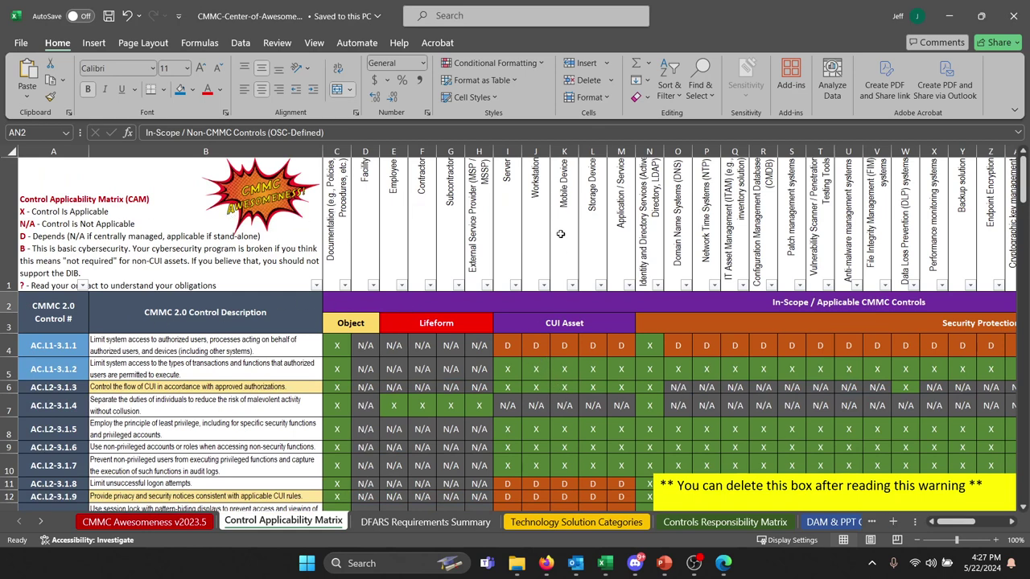
Select the Server column and follow its applicability codes down through the control rows
{"action": "left_click", "coordinate": [511, 151]}
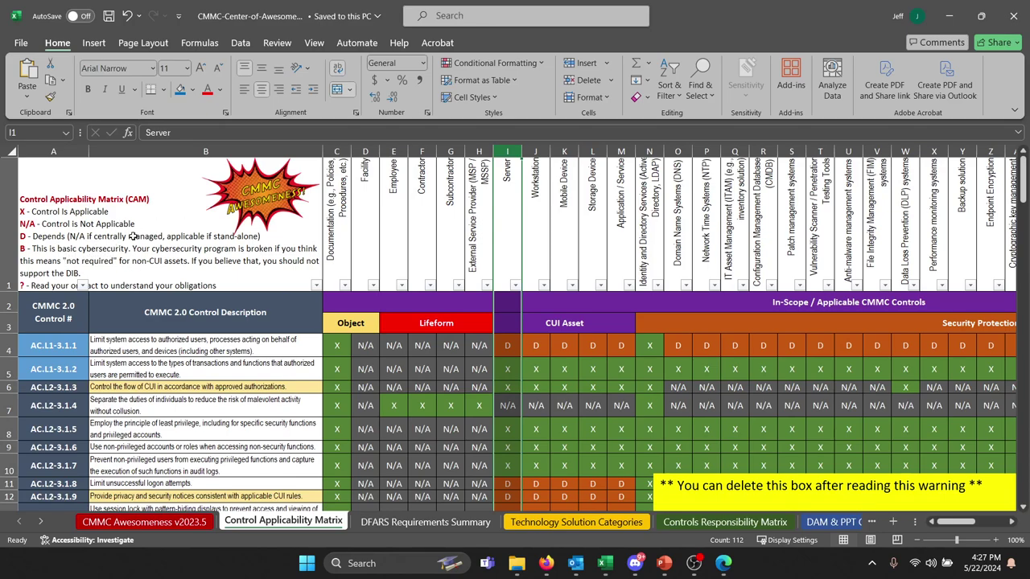
{"action": "scroll", "coordinate": [515, 352], "scroll_direction": "down", "scroll_amount": 5}
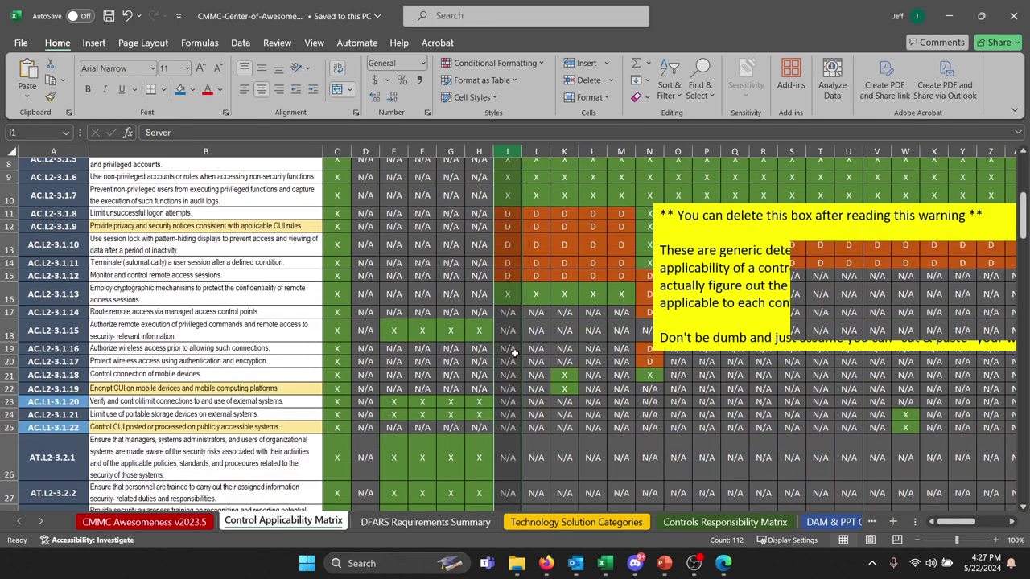
{"action": "scroll", "coordinate": [515, 352], "scroll_direction": "down", "scroll_amount": 13}
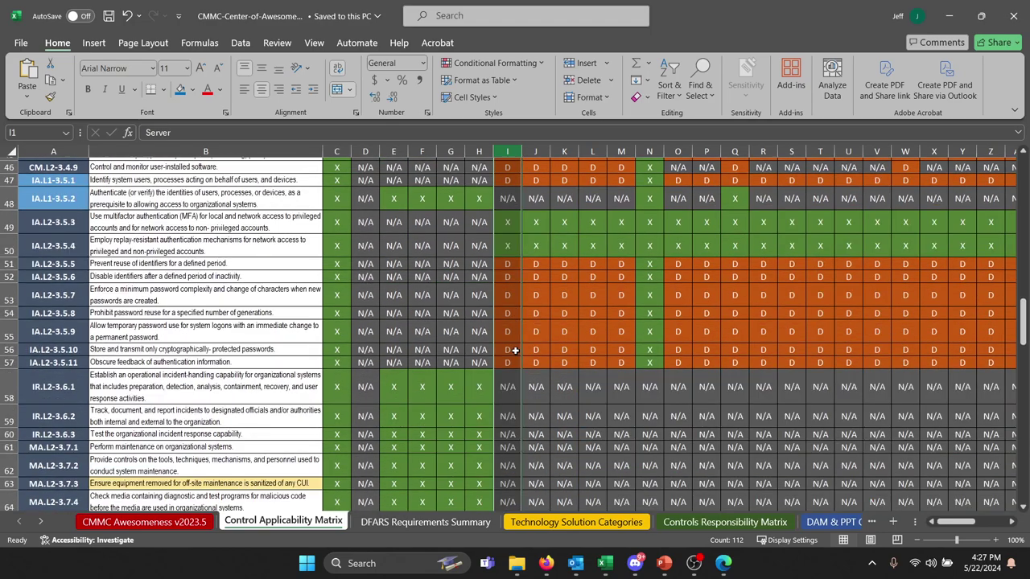
{"action": "scroll", "coordinate": [515, 351], "scroll_direction": "down", "scroll_amount": 12}
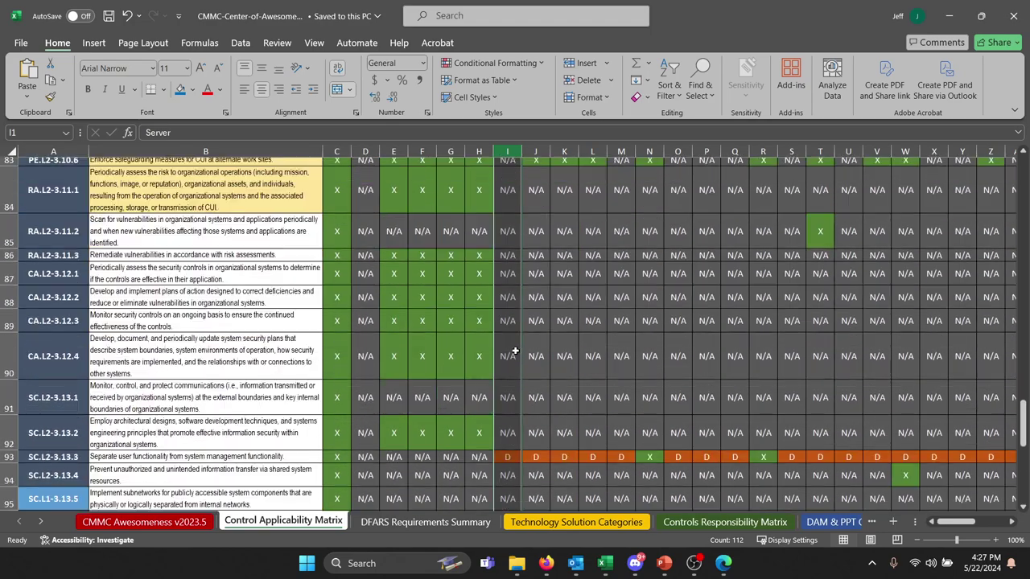
{"action": "scroll", "coordinate": [516, 351], "scroll_direction": "down", "scroll_amount": 6}
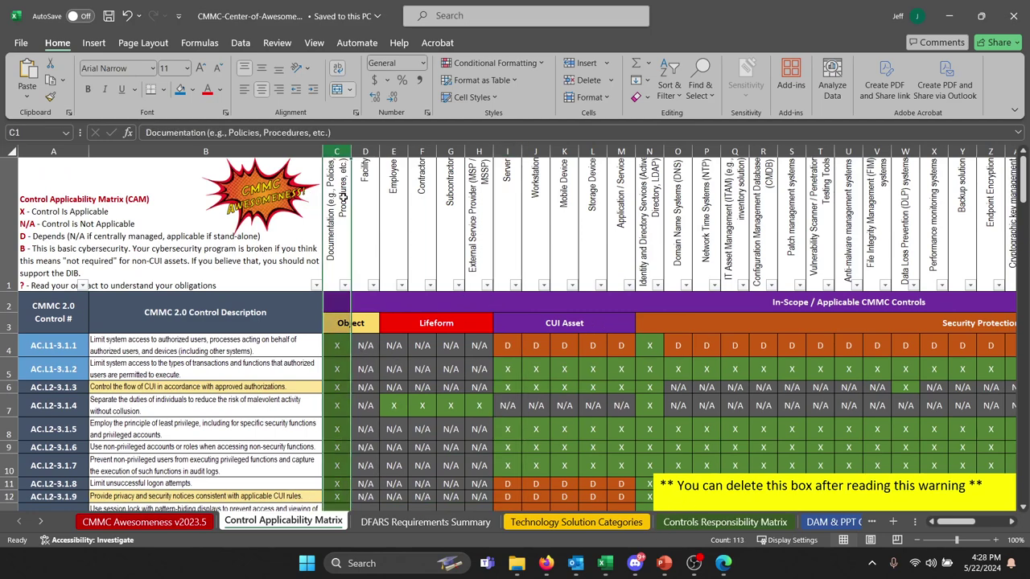
Follow the Documentation column's applicability codes down to control SI.L2-3.14.7 and return to the first controls
{"action": "scroll", "coordinate": [347, 393], "scroll_direction": "down", "scroll_amount": 17}
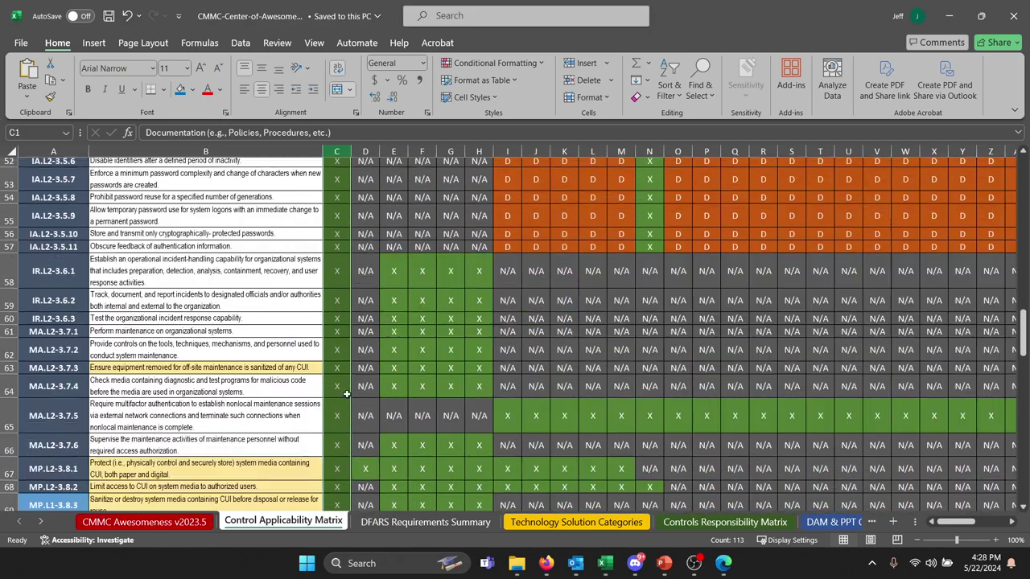
{"action": "scroll", "coordinate": [347, 393], "scroll_direction": "down", "scroll_amount": 13}
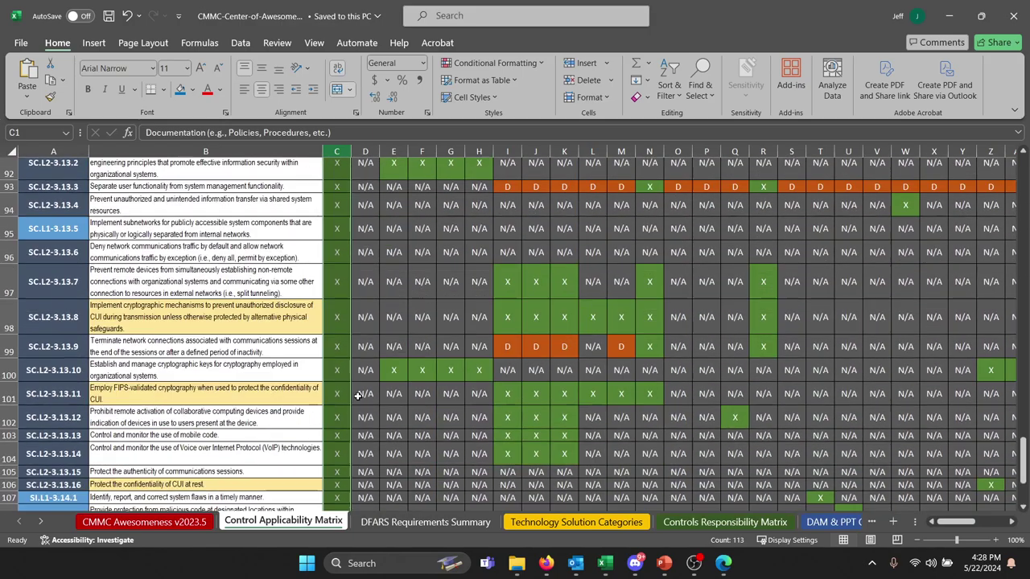
{"action": "scroll", "coordinate": [358, 395], "scroll_direction": "down", "scroll_amount": 3}
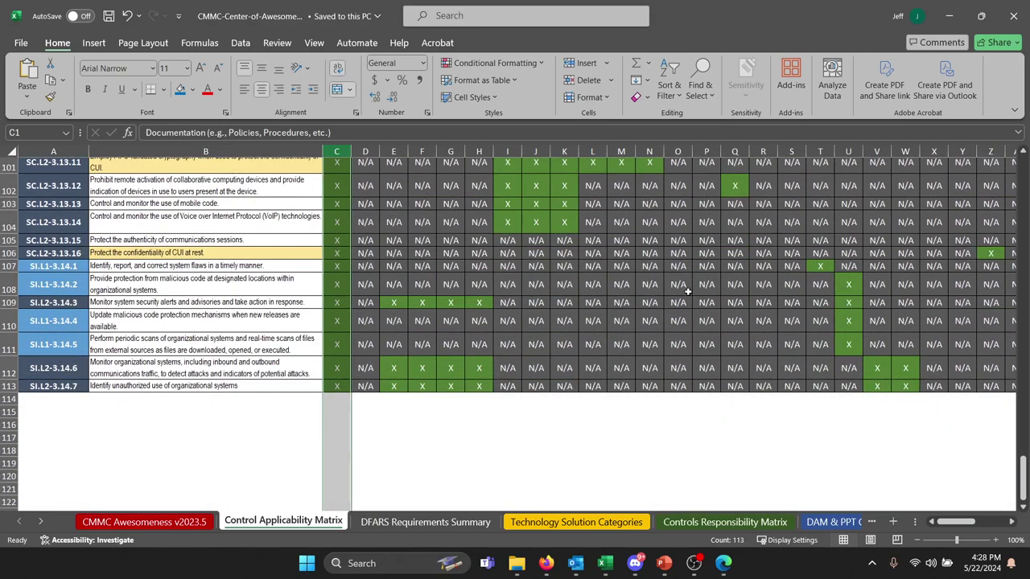
{"action": "scroll", "coordinate": [686, 291], "scroll_direction": "up", "scroll_amount": 13}
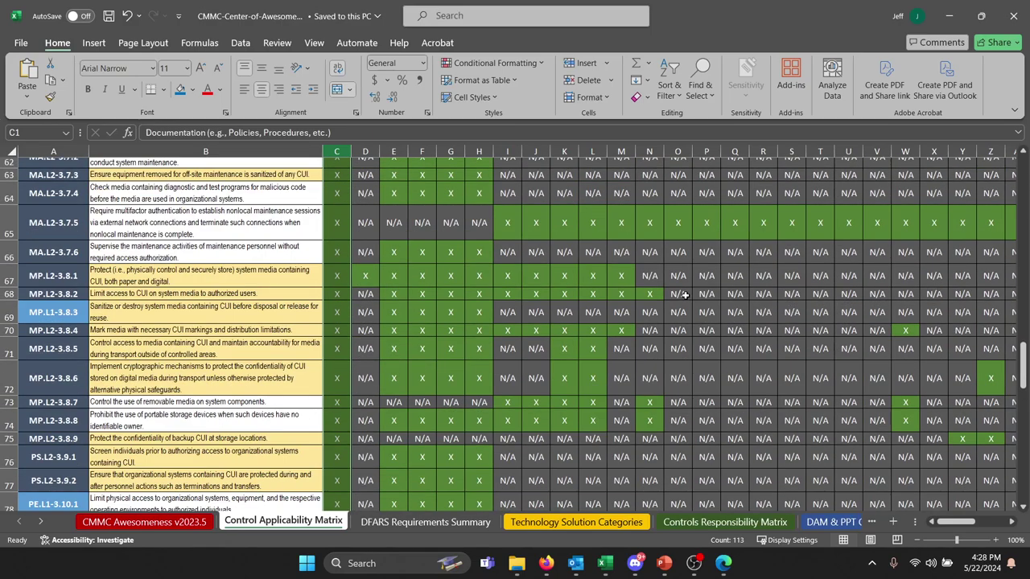
{"action": "scroll", "coordinate": [684, 295], "scroll_direction": "up", "scroll_amount": 17}
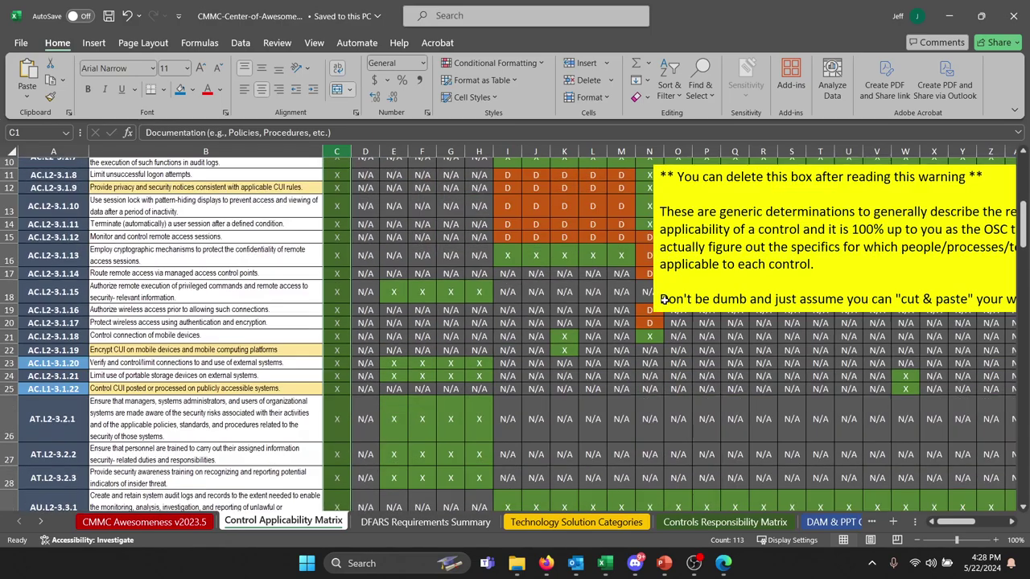
{"action": "scroll", "coordinate": [664, 299], "scroll_direction": "up", "scroll_amount": 3}
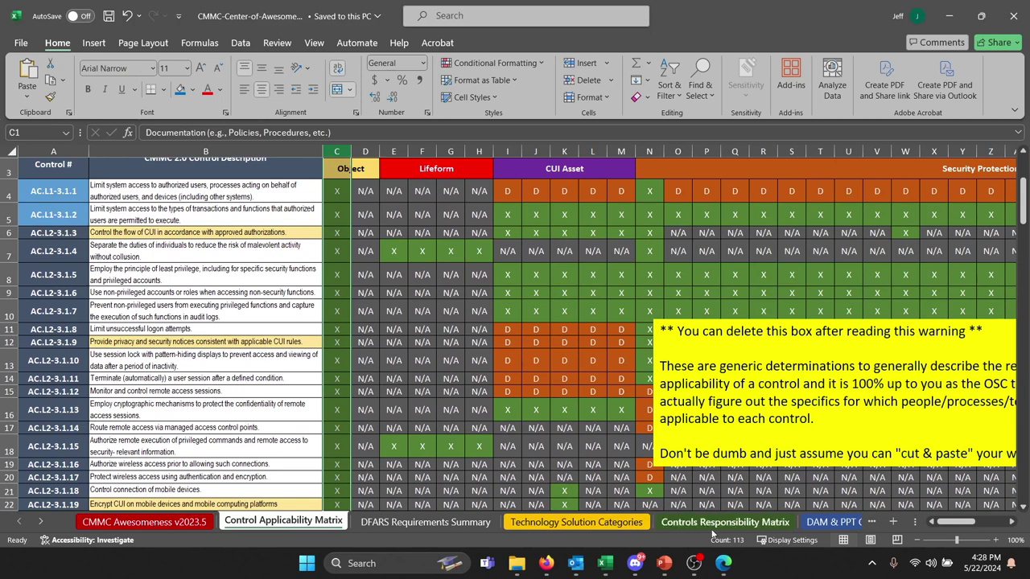
Examine the Security Protection Asset columns, checking the File Integrity Management (FIM) cell for control AC.L2-3.1.4
{"action": "left_click_drag", "start_coordinate": [956, 521], "coordinate": [968, 521]}
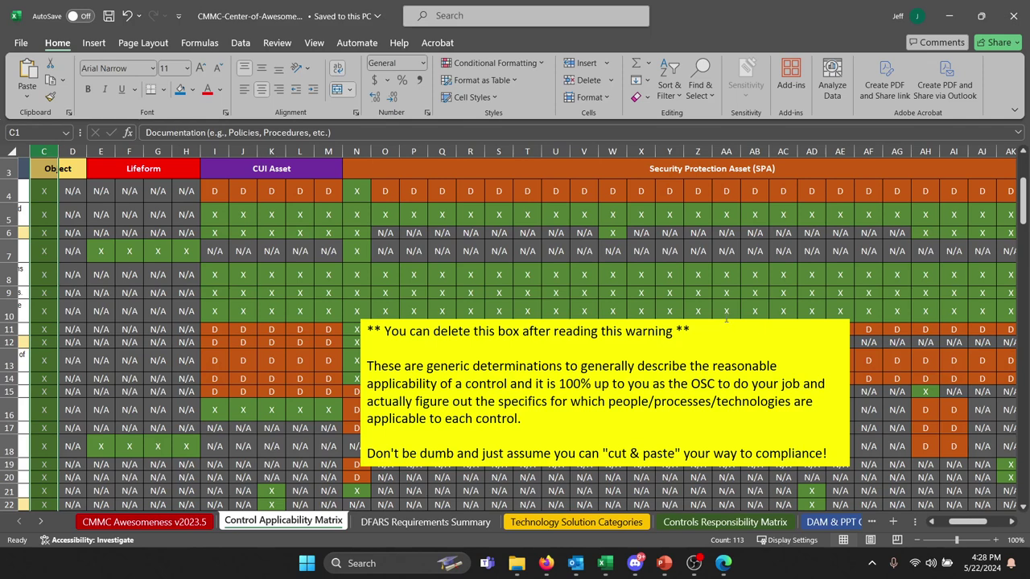
{"action": "left_click", "coordinate": [584, 251]}
{"action": "scroll", "coordinate": [628, 227], "scroll_direction": "up", "scroll_amount": 1}
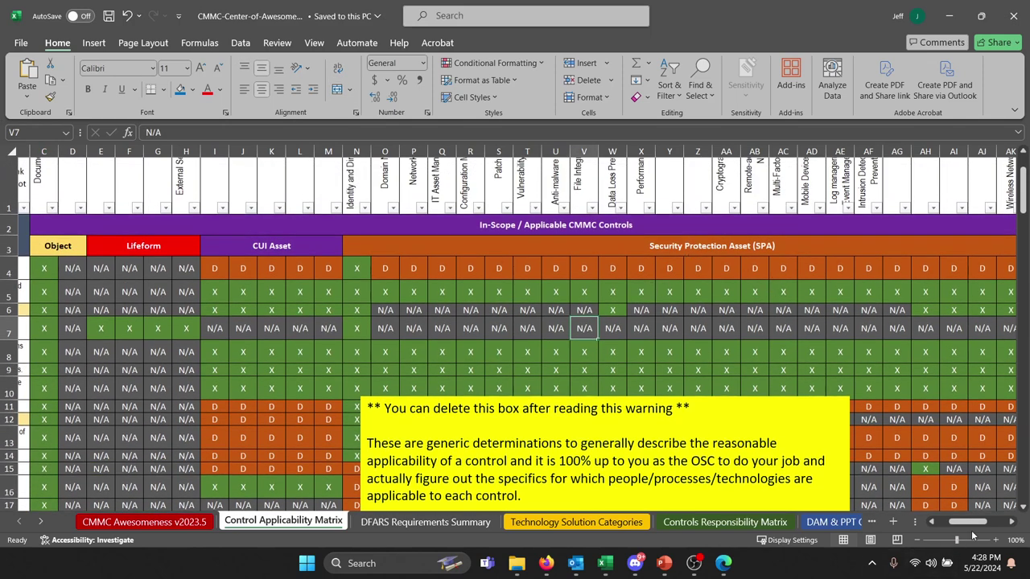
{"action": "left_click_drag", "start_coordinate": [972, 522], "coordinate": [985, 527]}
{"action": "scroll", "coordinate": [851, 408], "scroll_direction": "up", "scroll_amount": 1}
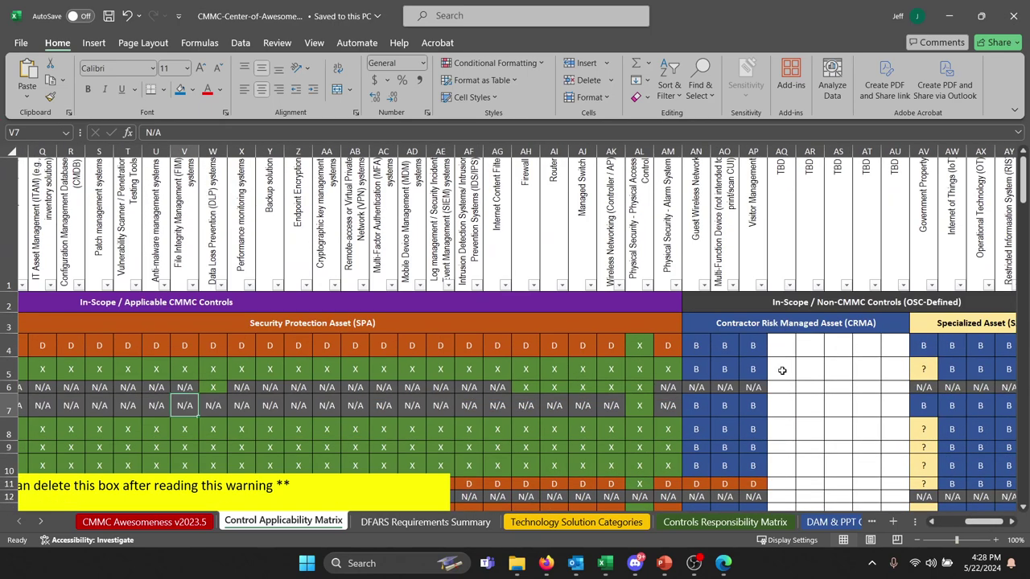
Check the Wireless Networking (Controller / AP) heading and the Physical Access Control cell for control AC.L1-3.1.2
{"action": "left_click", "coordinate": [651, 227]}
{"action": "left_click", "coordinate": [600, 216]}
{"action": "scroll", "coordinate": [610, 320], "scroll_direction": "up", "scroll_amount": 1}
{"action": "scroll", "coordinate": [610, 320], "scroll_direction": "down", "scroll_amount": 1}
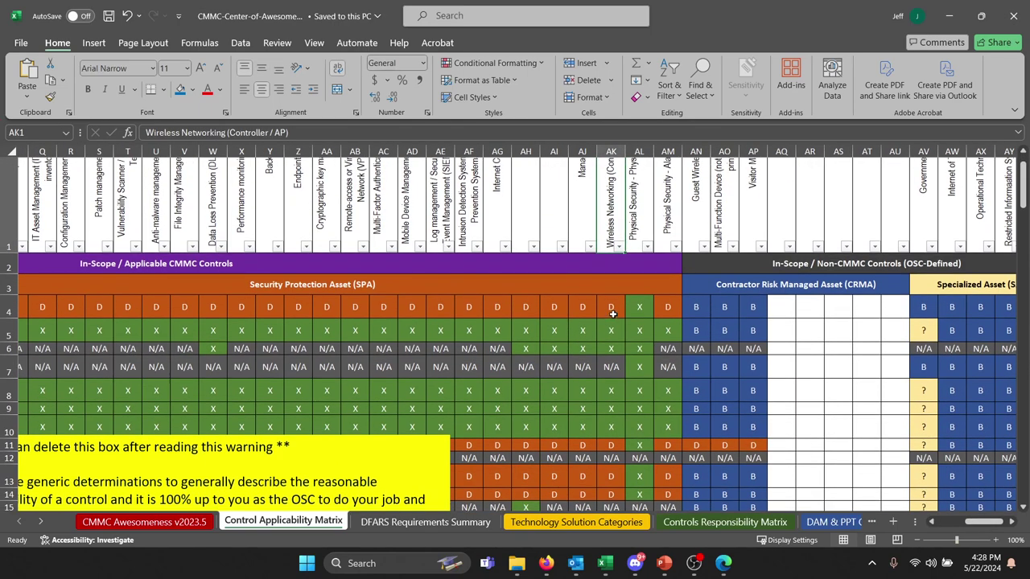
{"action": "left_click", "coordinate": [635, 324]}
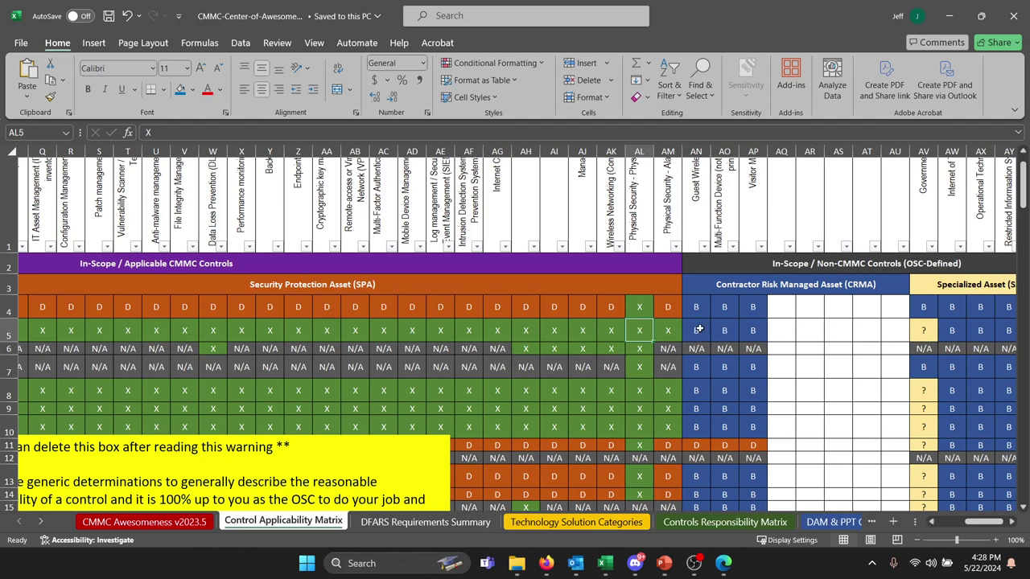
Survey all asset columns of the matrix through Test Equipment and return to the control descriptions
{"action": "scroll", "coordinate": [983, 527], "scroll_direction": "left", "scroll_amount": 2}
{"action": "left_click_drag", "start_coordinate": [983, 531], "coordinate": [921, 528]}
{"action": "scroll", "coordinate": [962, 527], "scroll_direction": "right", "scroll_amount": 10}
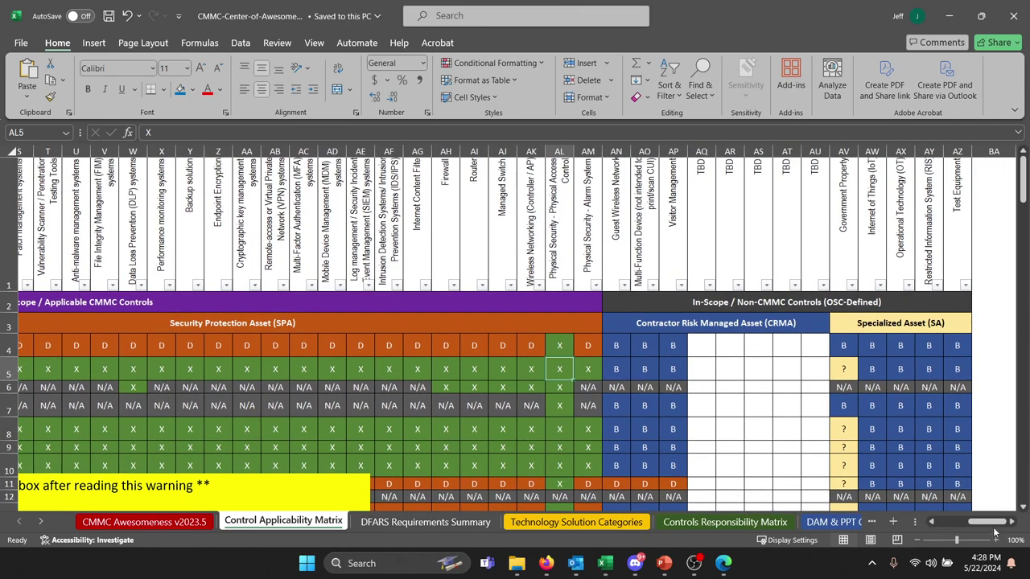
{"action": "left_click_drag", "start_coordinate": [984, 525], "coordinate": [956, 525]}
Skim the control descriptions down to SI.L2-3.14.7, Identify unauthorized use of organizational systems, and return to the start of the sheet
{"action": "scroll", "coordinate": [227, 336], "scroll_direction": "down", "scroll_amount": 3}
{"action": "scroll", "coordinate": [227, 335], "scroll_direction": "down", "scroll_amount": 17}
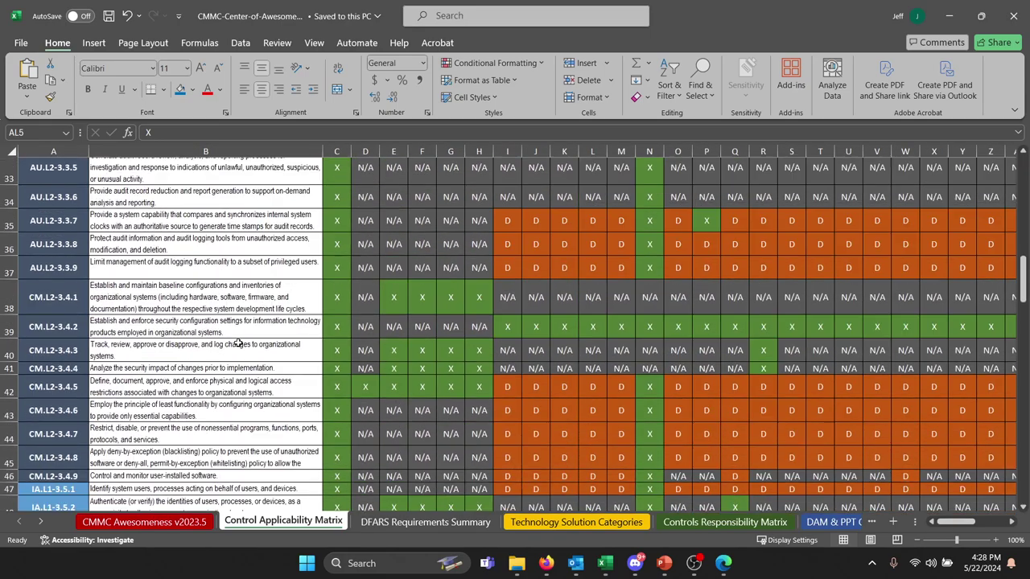
{"action": "scroll", "coordinate": [239, 357], "scroll_direction": "down", "scroll_amount": 15}
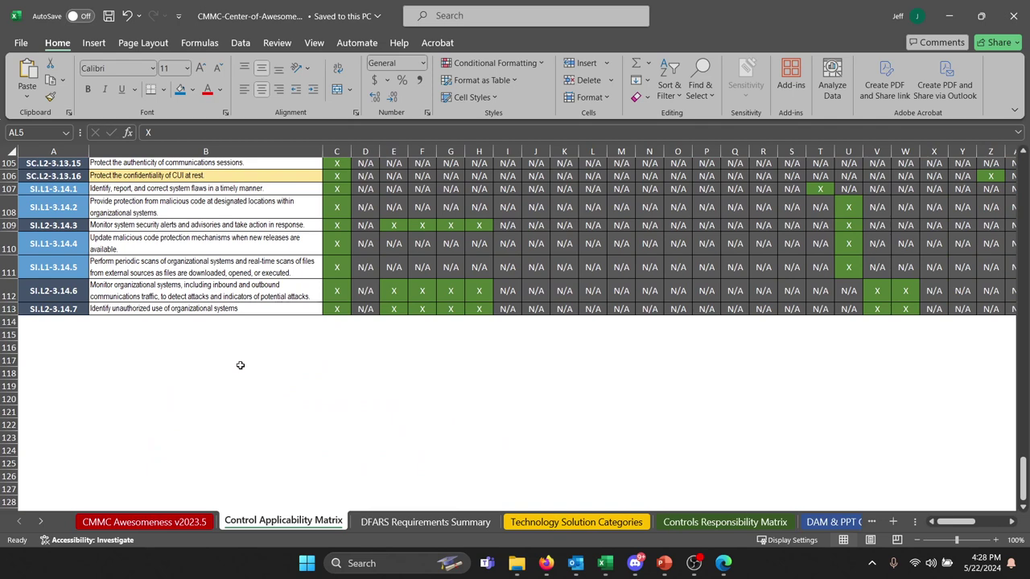
{"action": "left_click", "coordinate": [234, 309]}
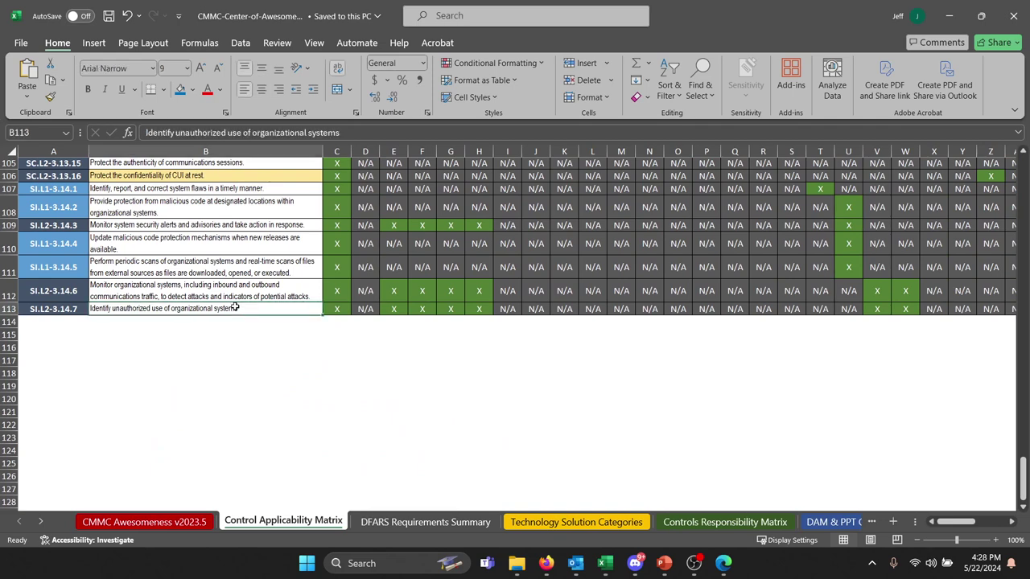
{"action": "scroll", "coordinate": [651, 288], "scroll_direction": "down", "scroll_amount": 1}
{"action": "scroll", "coordinate": [650, 287], "scroll_direction": "up", "scroll_amount": 14}
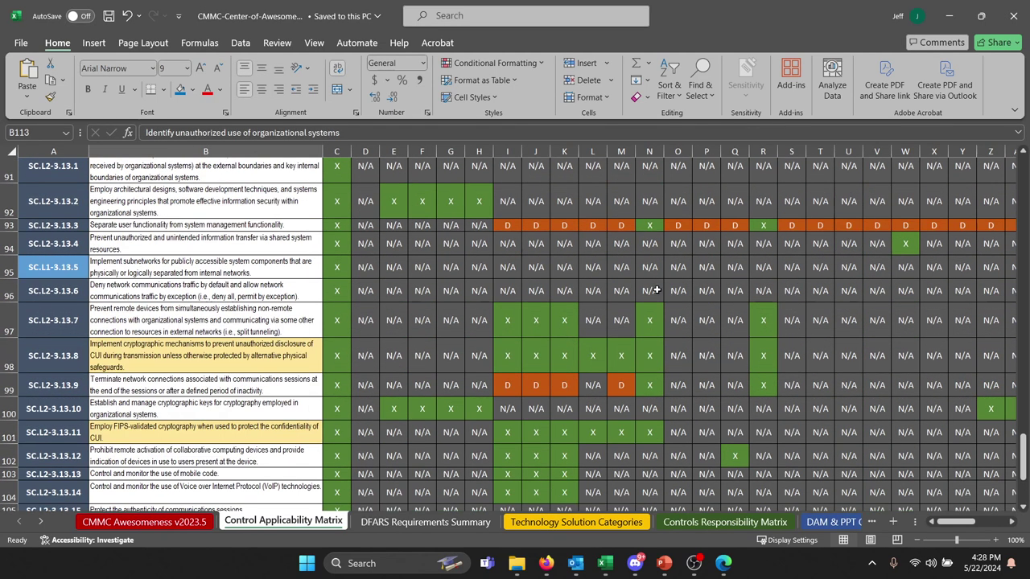
{"action": "scroll", "coordinate": [657, 290], "scroll_direction": "up", "scroll_amount": 20}
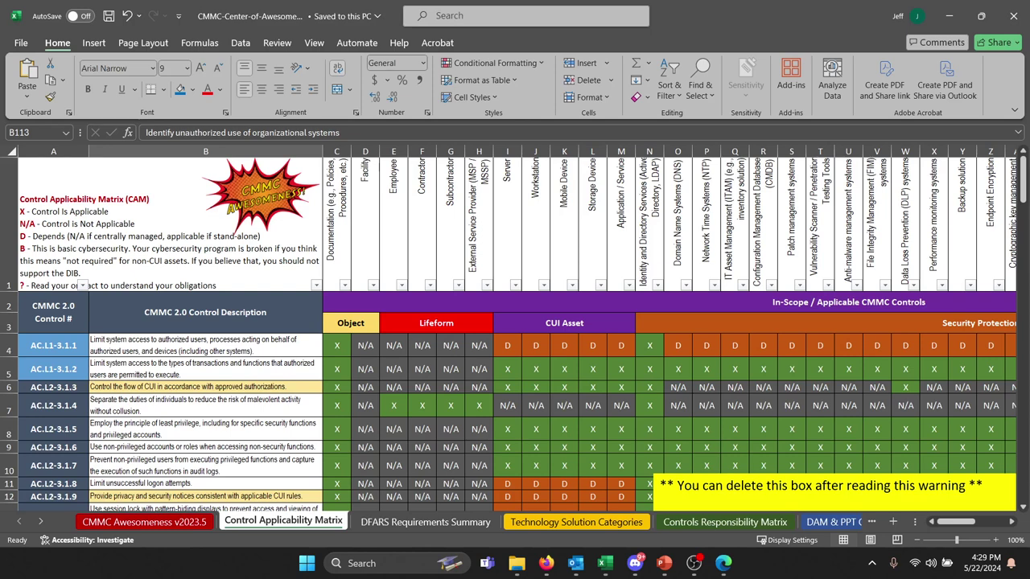
Switch to the Playbook Template workbook and check the GCC High cells for practices MA.L2-3.7.4 through MP.L2-3.8.1
{"action": "left_click", "coordinate": [610, 569]}
{"action": "mouse_move", "coordinate": [609, 568]}
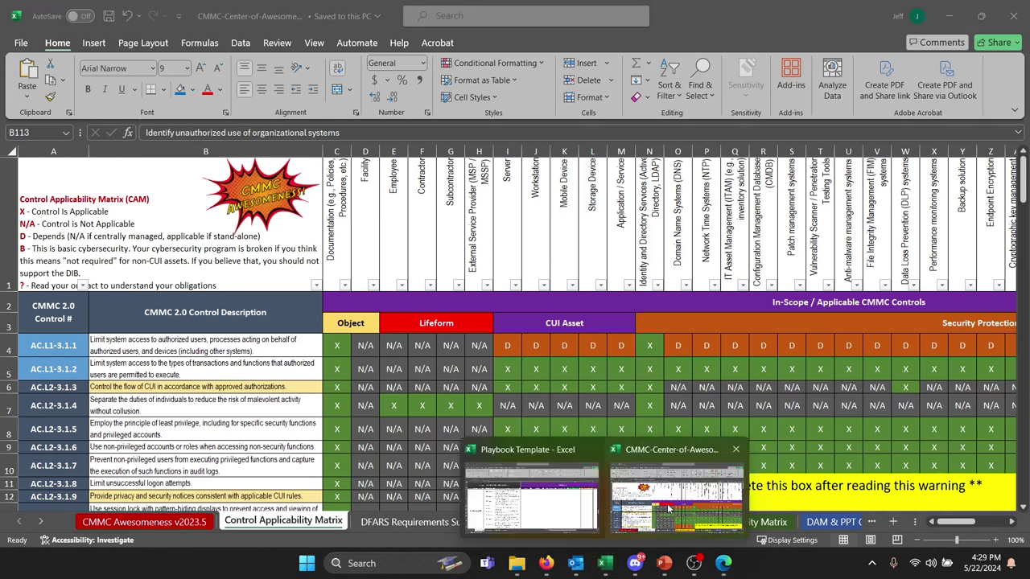
{"action": "left_click", "coordinate": [567, 509]}
{"action": "left_click", "coordinate": [567, 228]}
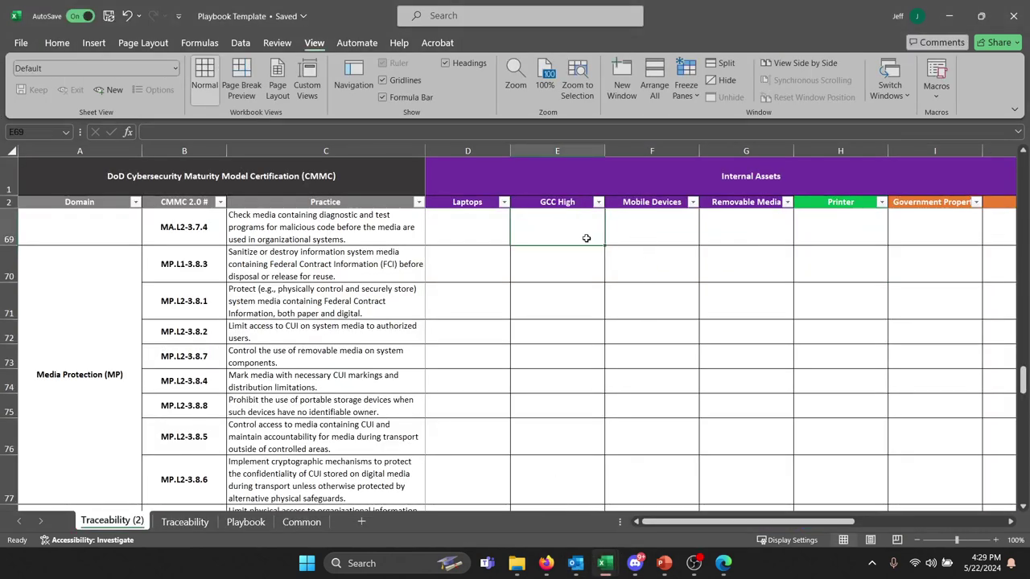
{"action": "left_click", "coordinate": [563, 274]}
{"action": "left_click", "coordinate": [561, 309]}
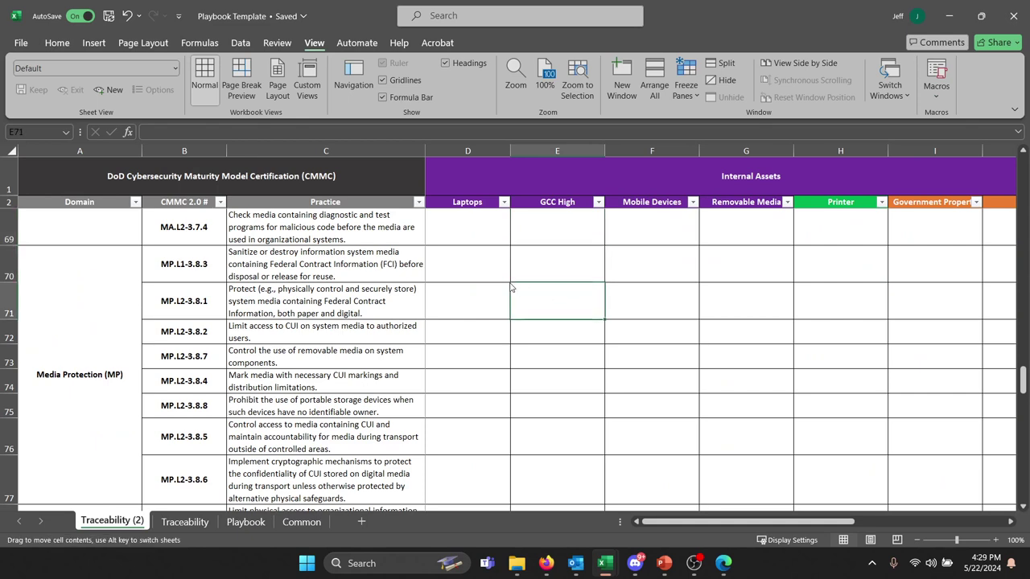
{"action": "left_click", "coordinate": [488, 271]}
{"action": "left_click", "coordinate": [566, 255]}
{"action": "left_click", "coordinate": [581, 223]}
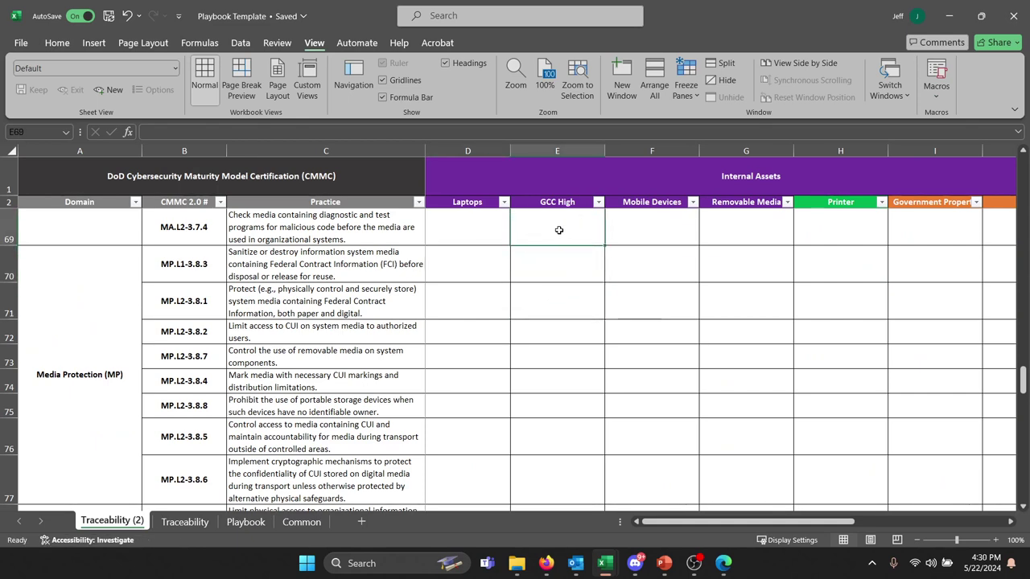
{"action": "left_click", "coordinate": [580, 275]}
{"action": "left_click", "coordinate": [566, 310]}
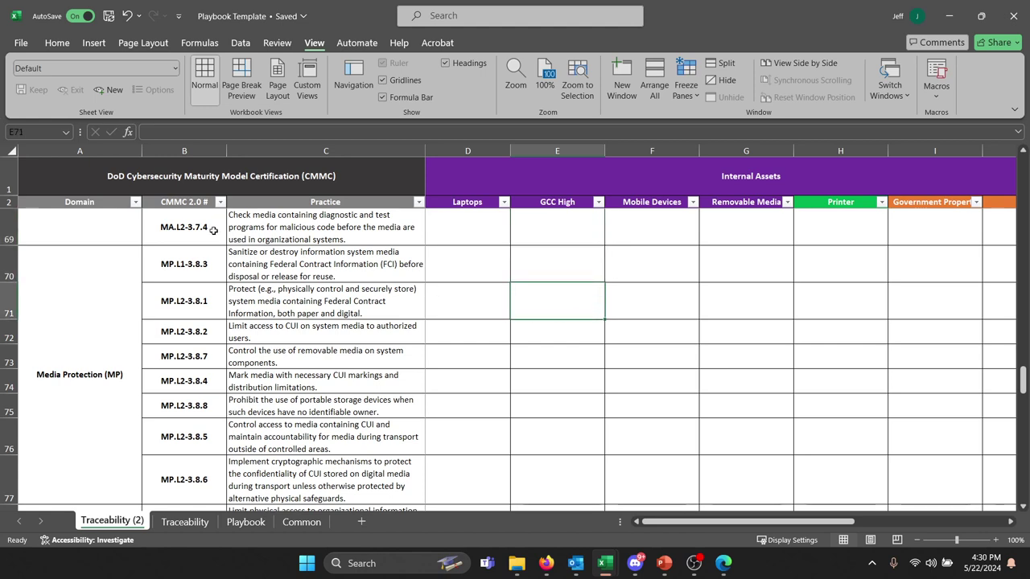
Return to the start of the Traceability (2) sheet and select the Laptops cell for practice AC.L1-3.1.1
{"action": "scroll", "coordinate": [531, 223], "scroll_direction": "up", "scroll_amount": 3}
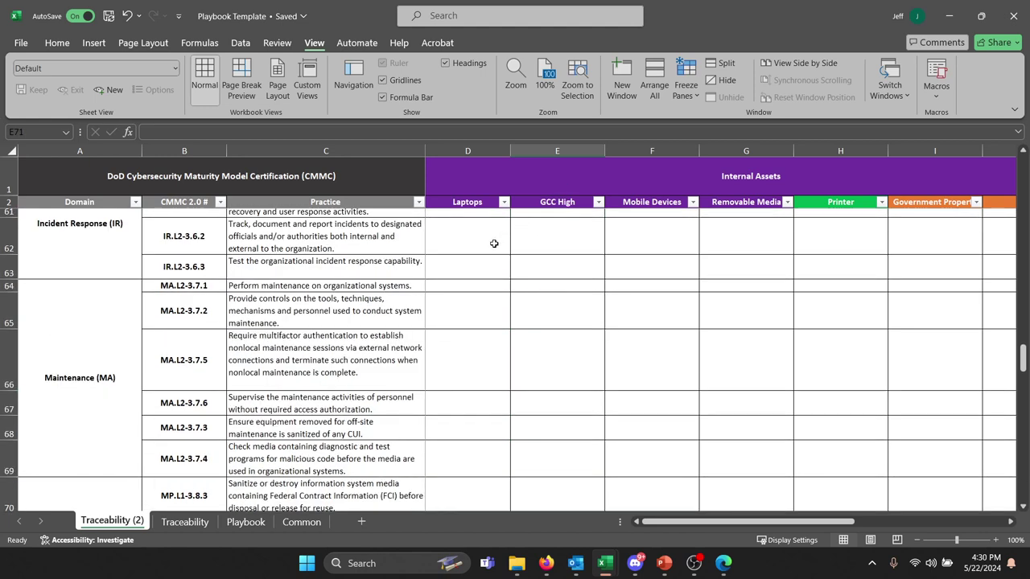
{"action": "left_click", "coordinate": [479, 144]}
{"action": "scroll", "coordinate": [461, 254], "scroll_direction": "up", "scroll_amount": 4}
{"action": "scroll", "coordinate": [461, 254], "scroll_direction": "up", "scroll_amount": 15}
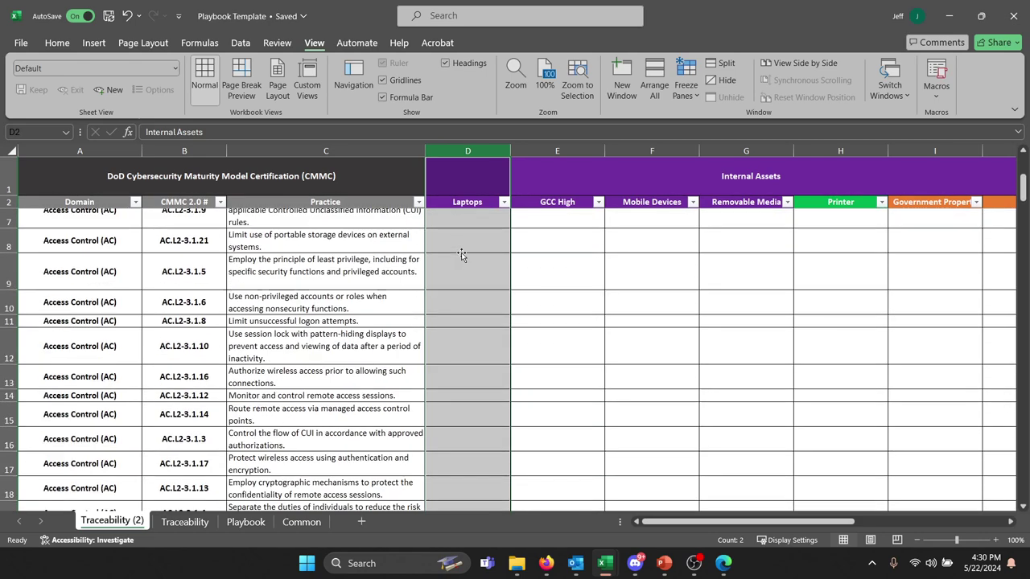
{"action": "left_click", "coordinate": [462, 249]}
{"action": "key", "text": "Down"}
{"action": "key", "text": "Down"}
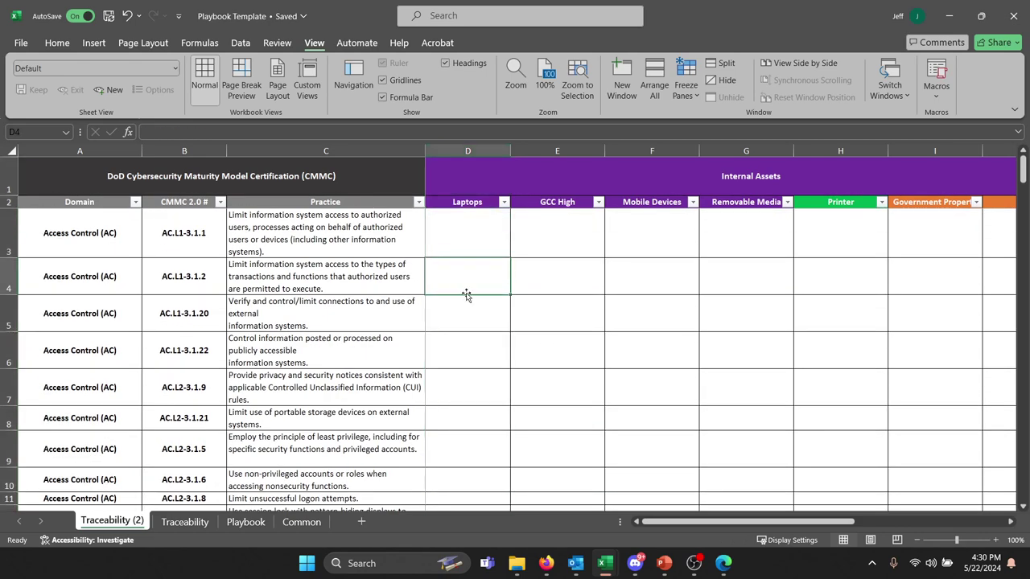
{"action": "left_click", "coordinate": [471, 273]}
{"action": "left_click", "coordinate": [471, 233]}
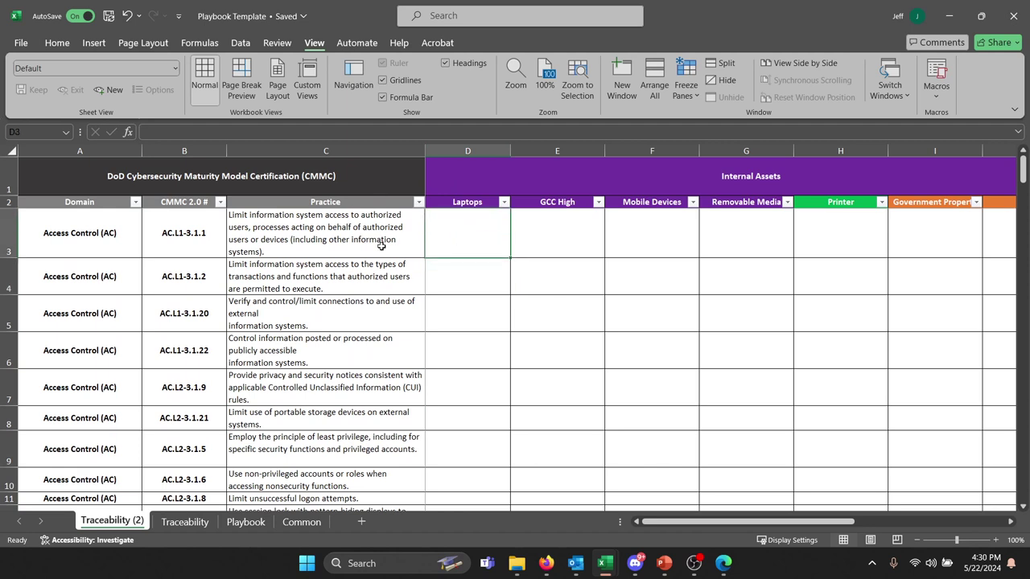
Review the Laptops cells for practices AC.L1-3.1.1, AC.L1-3.1.2 and AC.L1-3.1.20
{"action": "left_click", "coordinate": [449, 274]}
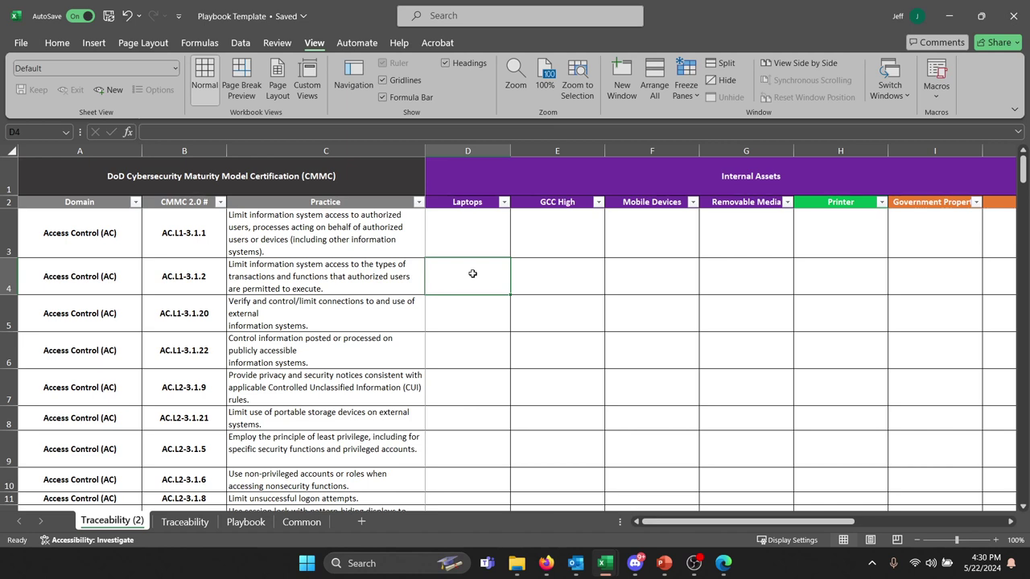
{"action": "left_click", "coordinate": [471, 240]}
{"action": "left_click", "coordinate": [473, 315]}
{"action": "scroll", "coordinate": [474, 333], "scroll_direction": "down", "scroll_amount": 1}
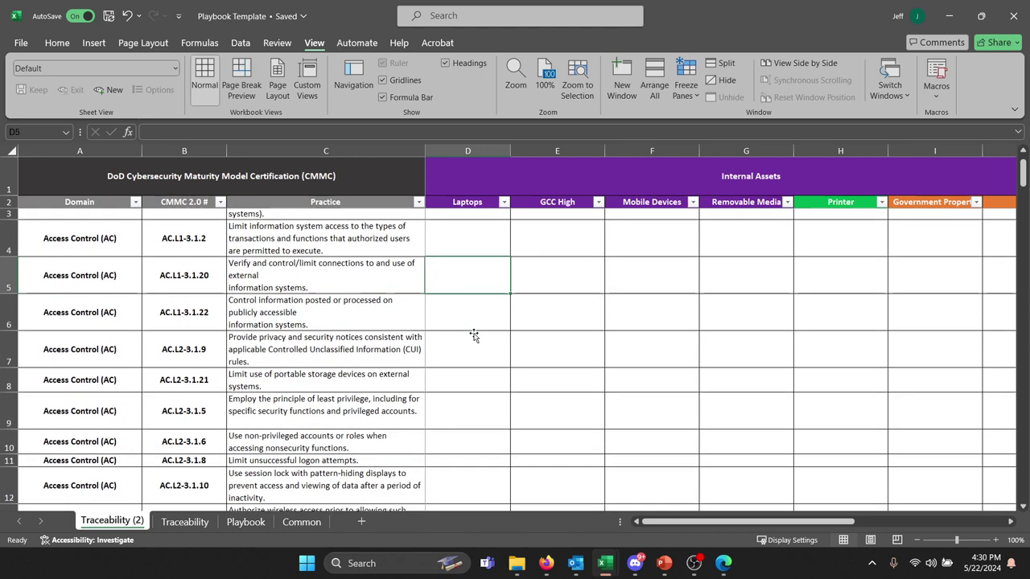
{"action": "scroll", "coordinate": [474, 336], "scroll_direction": "up", "scroll_amount": 1}
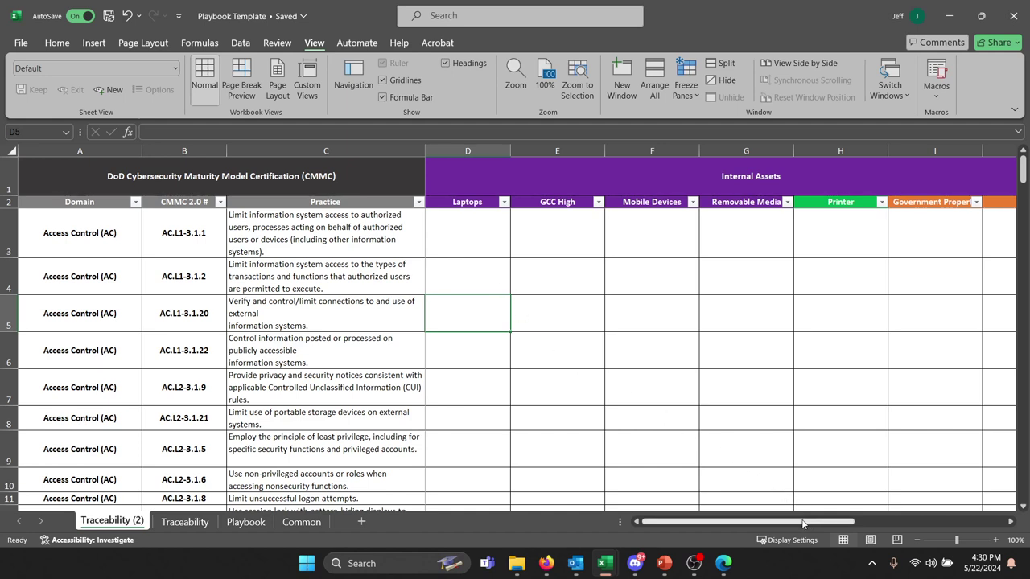
Bring the External Assets columns into view and select the VAS cell for practice AC.L1-3.1.1
{"action": "mouse_move", "coordinate": [802, 524]}
{"action": "left_mouse_down"}
{"action": "mouse_move", "coordinate": [970, 527]}
{"action": "mouse_move", "coordinate": [797, 526]}
{"action": "left_mouse_up"}
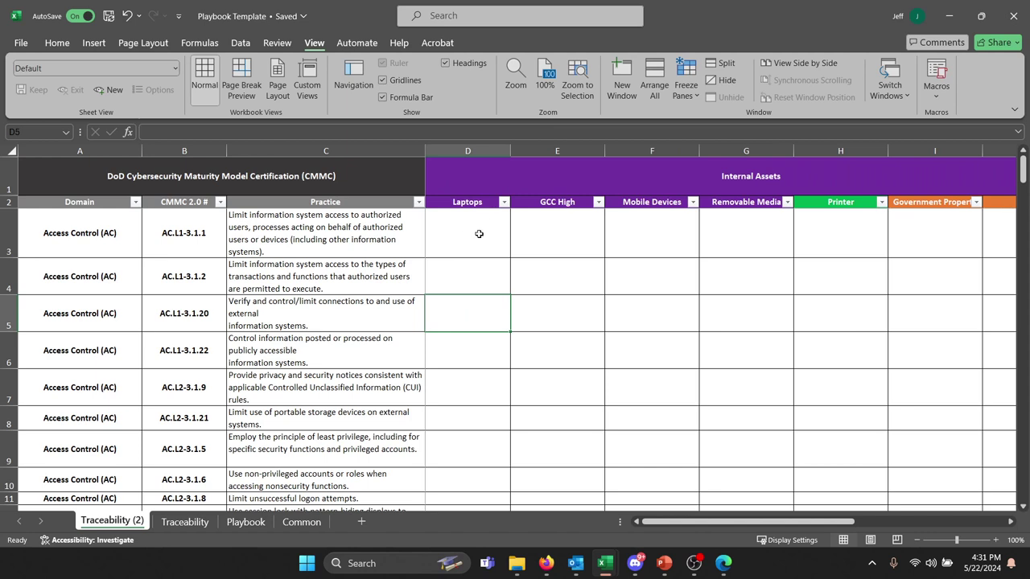
{"action": "left_click_drag", "start_coordinate": [790, 522], "coordinate": [956, 527]}
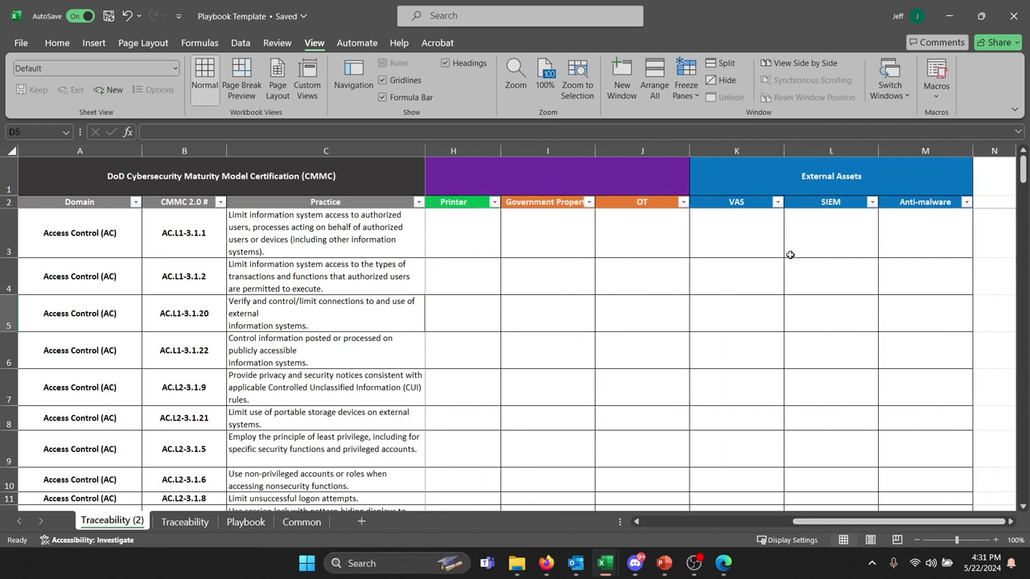
{"action": "left_click", "coordinate": [779, 253]}
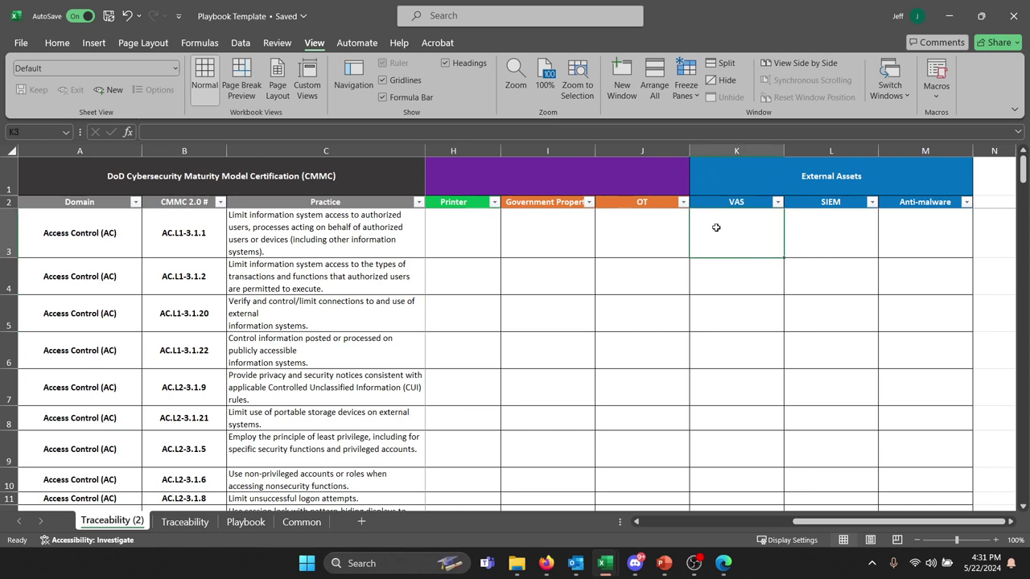